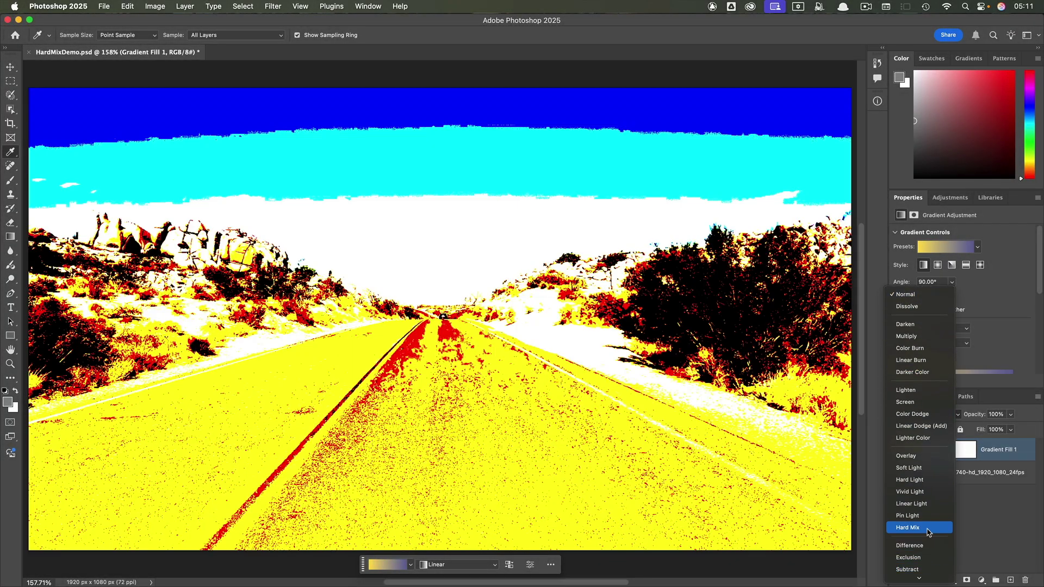
# Step: Give Gradient Fill 1 the Hard Mix blend mode and drop its Fill to 25%
pyautogui.click(927, 529)
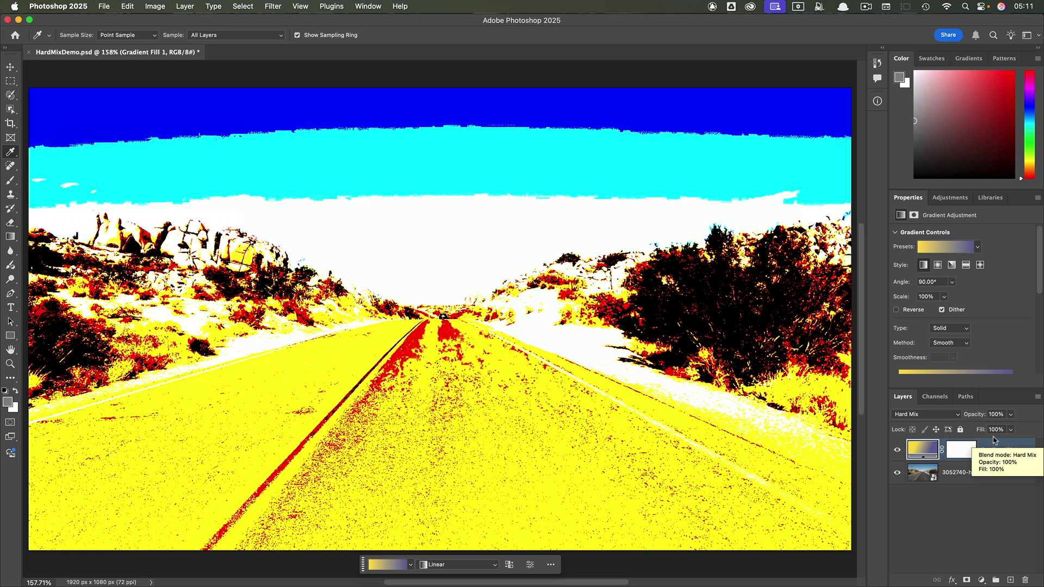
pyautogui.click(1010, 430)
pyautogui.moveTo(1010, 444); pyautogui.dragTo(983, 447)
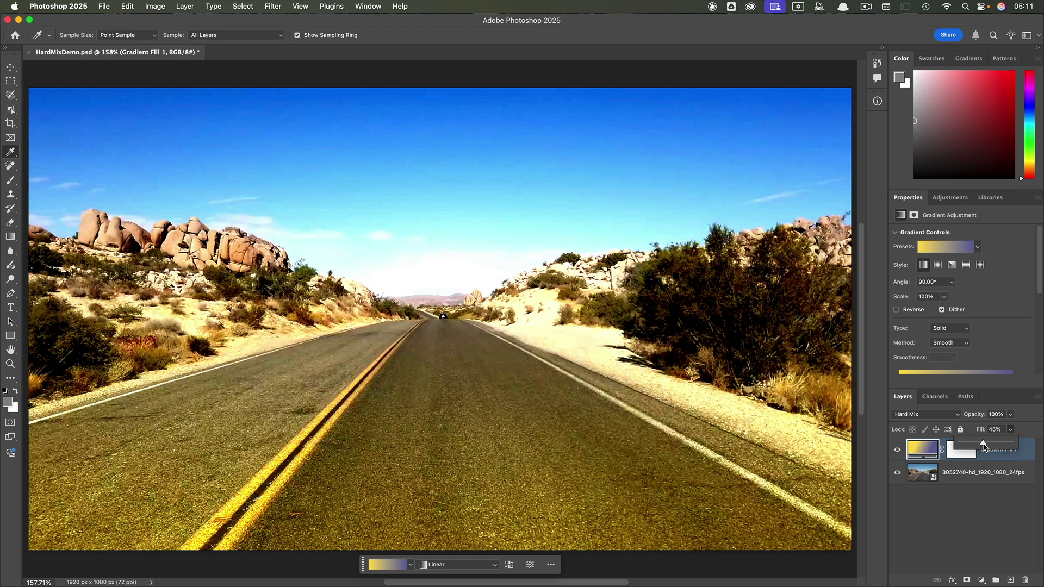
pyautogui.moveTo(983, 447)
pyautogui.mouseDown()
pyautogui.moveTo(961, 447)
pyautogui.moveTo(984, 446)
pyautogui.moveTo(973, 446)
pyautogui.mouseUp()
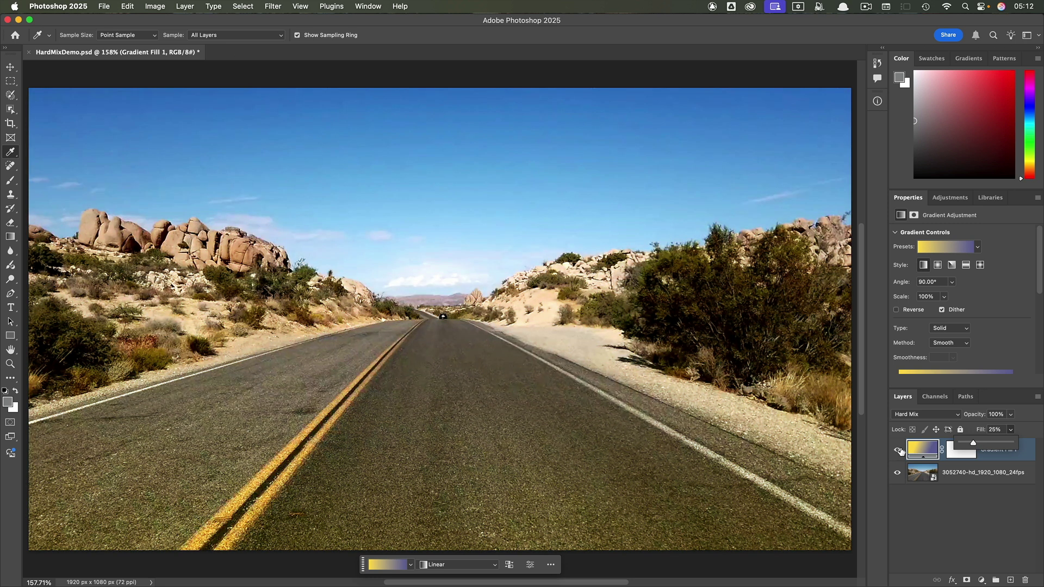
pyautogui.click(903, 450)
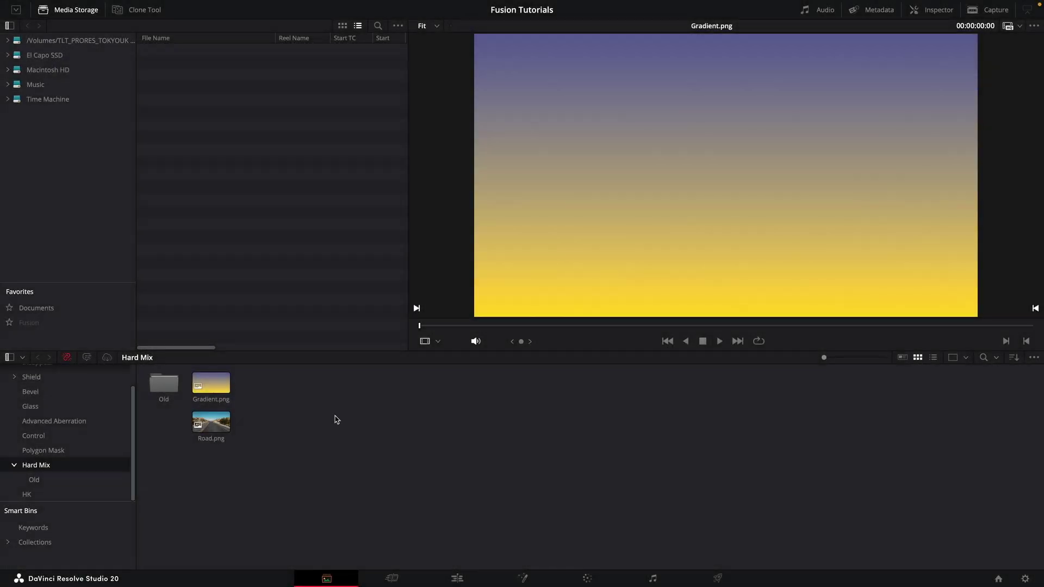
# Step: Create a new Fusion composition named 'Hard Mix' in the bin
pyautogui.rightClick(335, 419)
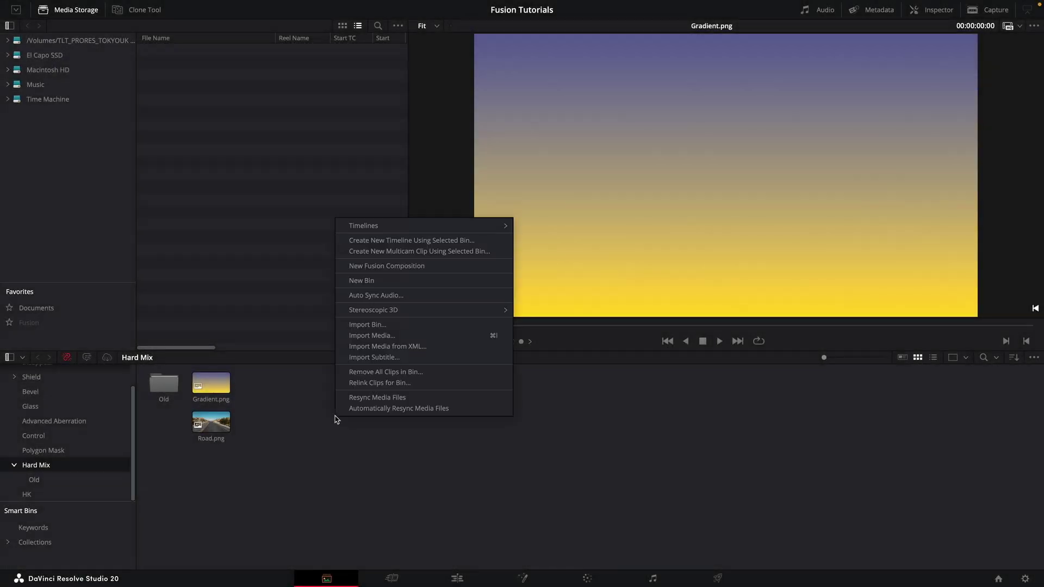
pyautogui.click(410, 267)
pyautogui.write('HA')
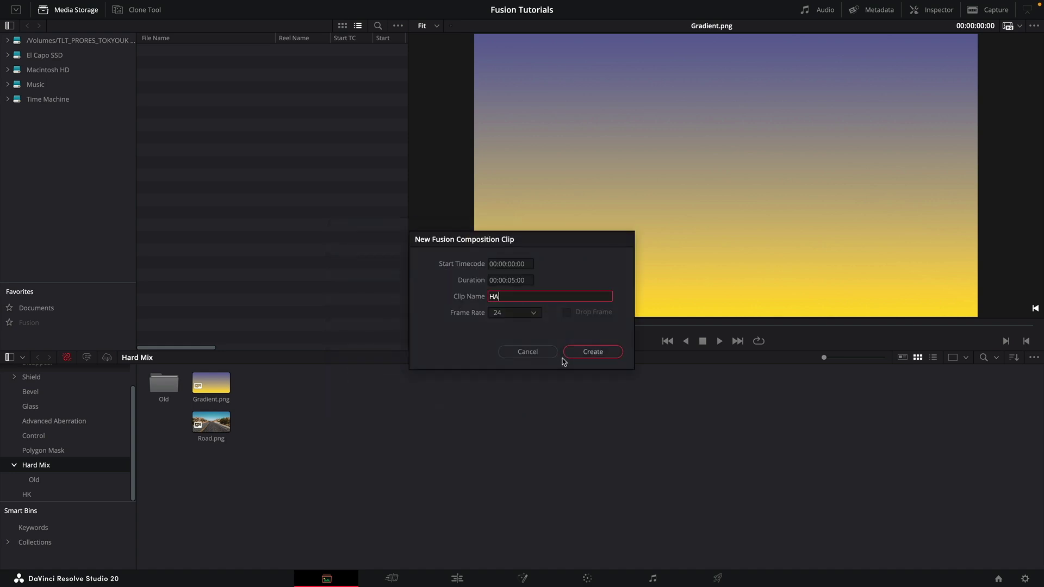
pyautogui.write('rd Mix')
pyautogui.press('Left')
pyautogui.press('Left')
pyautogui.press('Left')
pyautogui.press('Left')
pyautogui.press('Left')
pyautogui.press('Left')
pyautogui.press('BackSpace')
pyautogui.write('a')
pyautogui.click(565, 356)
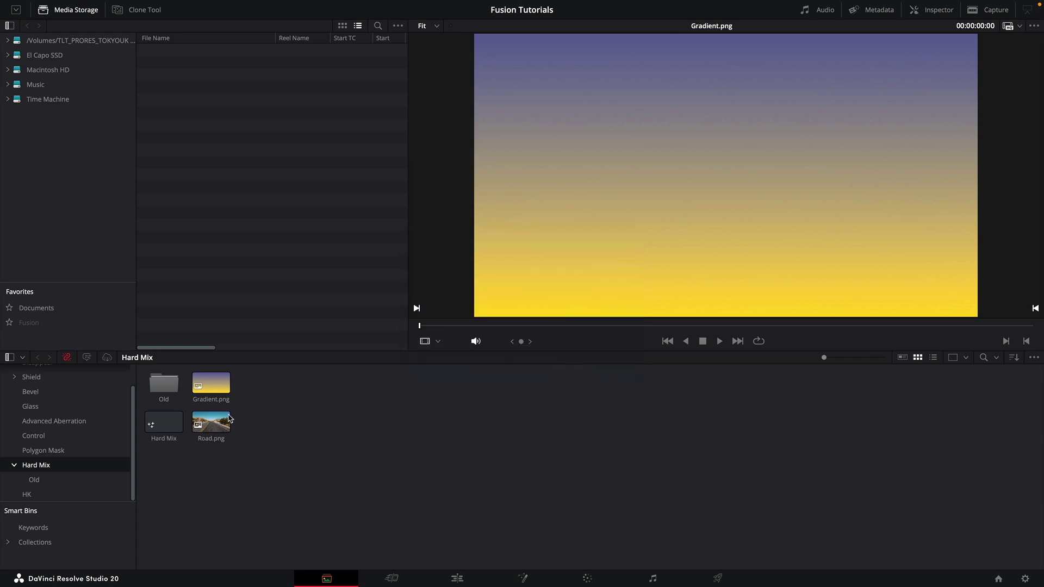
# Step: Open Hard Mix in Fusion, drag in Road.png and Gradient.png, and delete Merge1
pyautogui.click(157, 425)
pyautogui.doubleClick(157, 424)
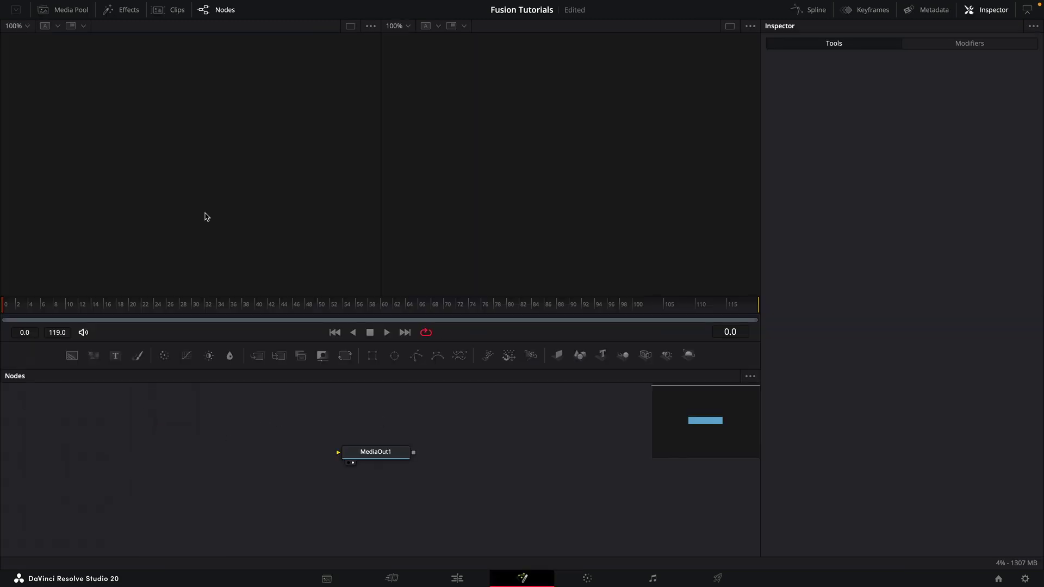
pyautogui.click(76, 11)
pyautogui.click(121, 63)
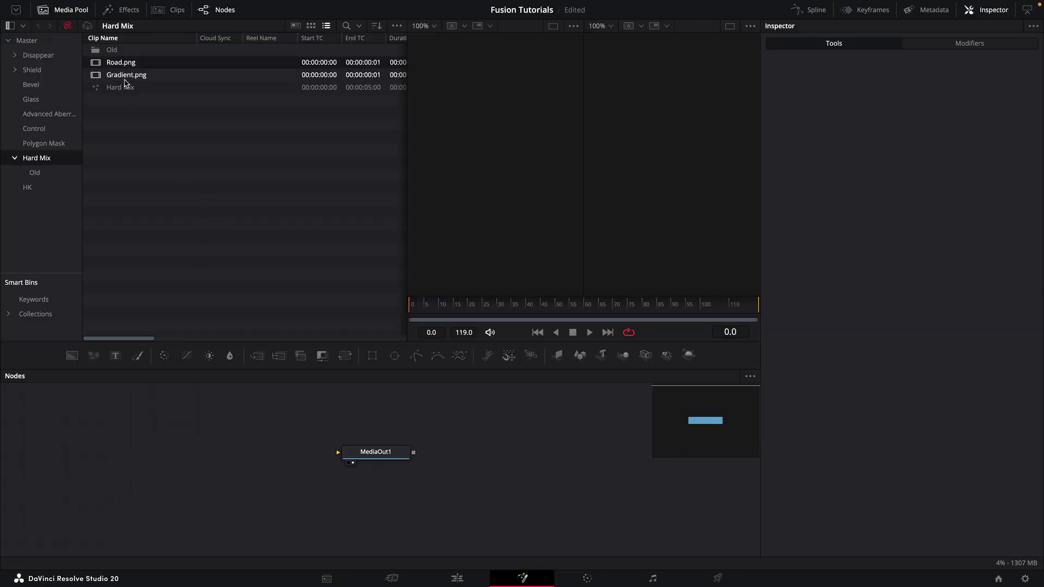
pyautogui.keyDown('shift'); pyautogui.click(127, 76); pyautogui.keyUp('shift')
pyautogui.moveTo(123, 64); pyautogui.dragTo(142, 452)
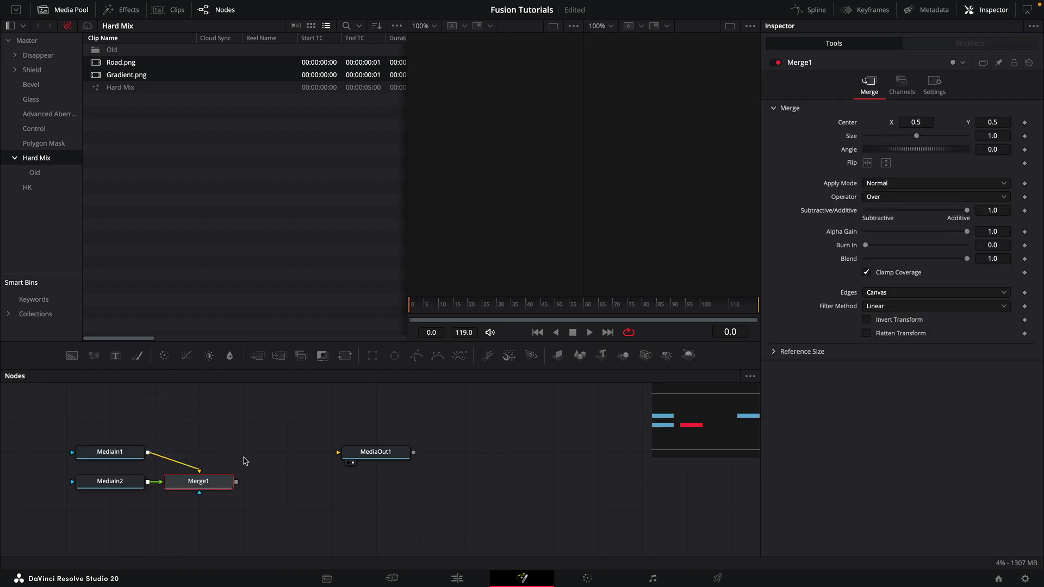
pyautogui.press('Delete')
# Step: Show MediaIn1 in the left viewer and the MediaIn2 gradient in the right viewer
pyautogui.press('1')
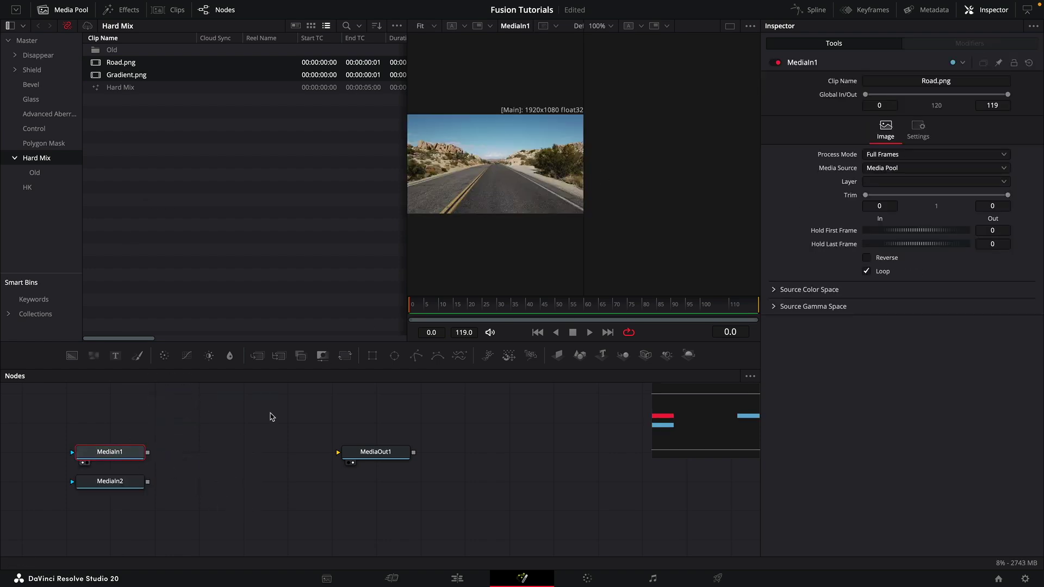
pyautogui.click(125, 482)
pyautogui.press('2')
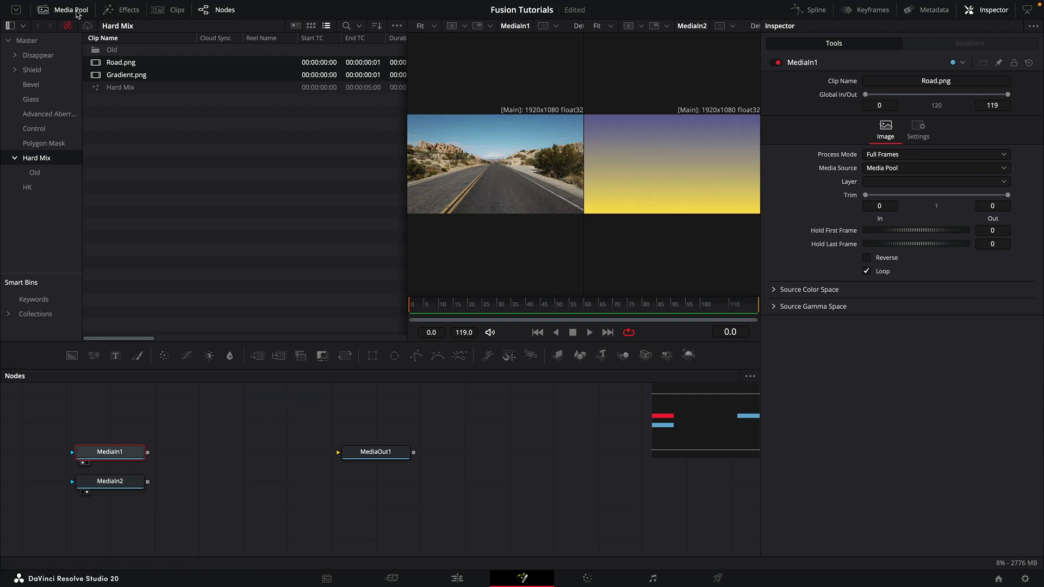
pyautogui.click(71, 9)
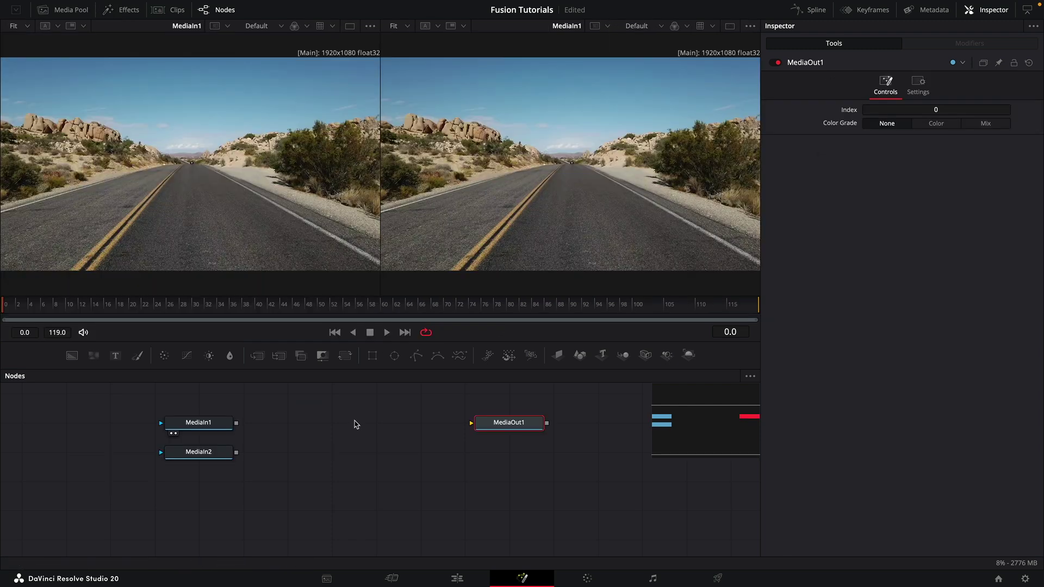
# Step: Add a Custom Tool node between the media inputs and MediaOut1
pyautogui.hotkey('shift', 'space')
pyautogui.write('cu')
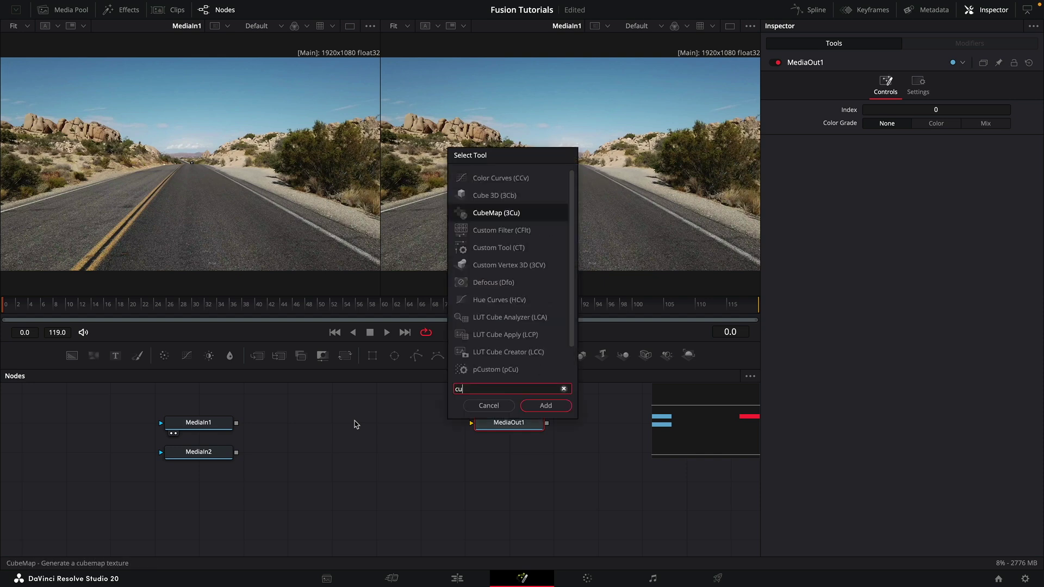
pyautogui.press('Down')
pyautogui.press('Down')
pyautogui.press('Return')
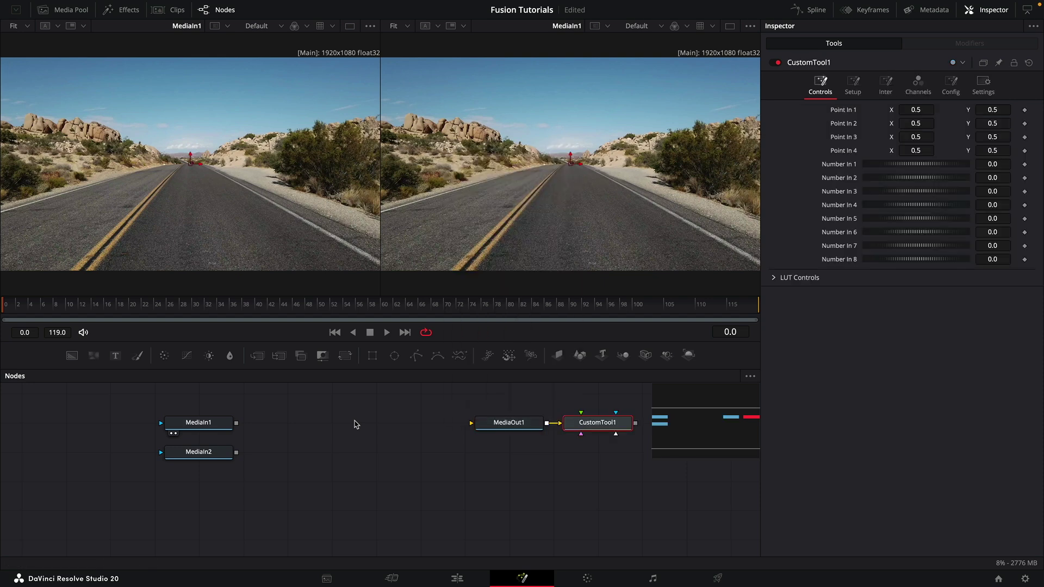
pyautogui.moveTo(609, 431); pyautogui.dragTo(347, 432)
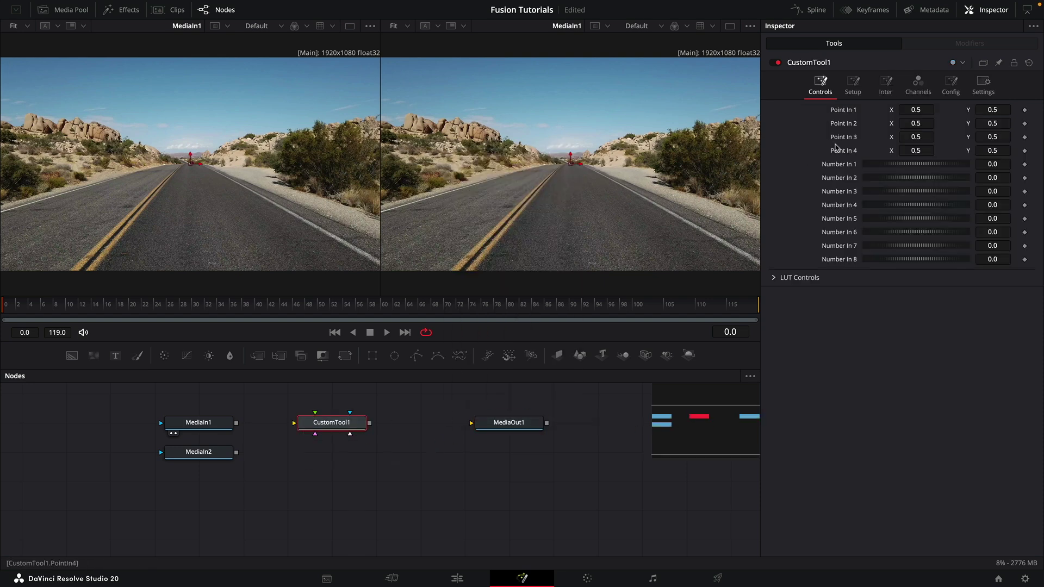
# Step: Set the Red, Green and Blue channel expressions to if (c1 + c2 < 1, 0, 1)
pyautogui.click(918, 85)
pyautogui.click(867, 112)
pyautogui.press('BackSpace')
pyautogui.press('BackSpace')
pyautogui.write('if')
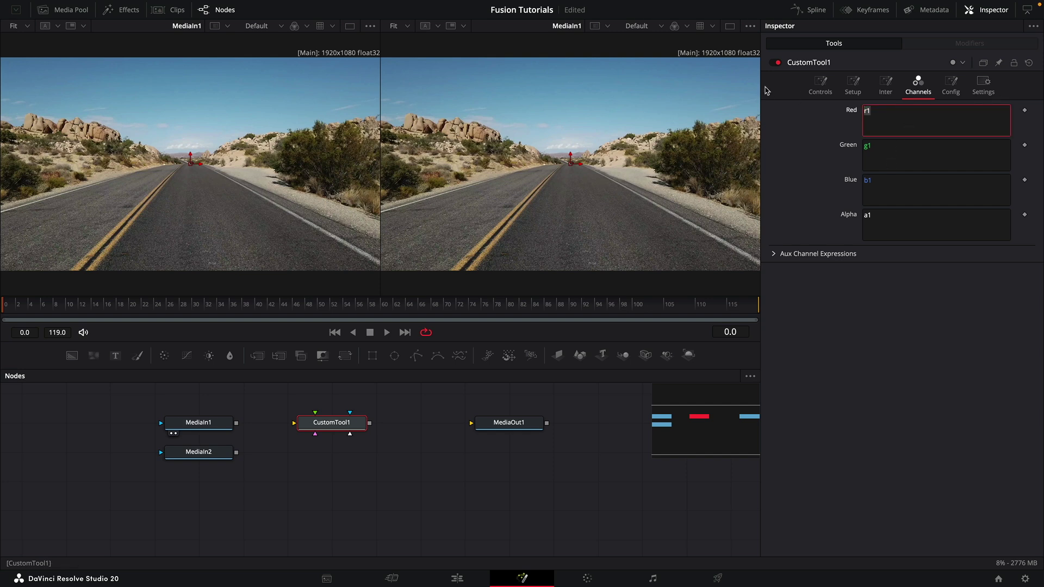
pyautogui.write(' (')
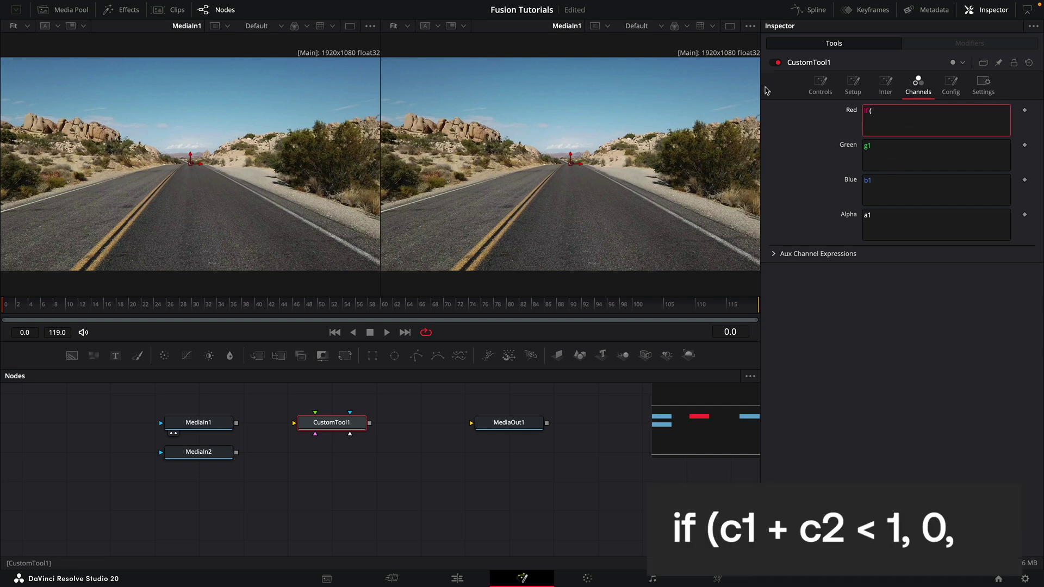
pyautogui.write('c1 + c2')
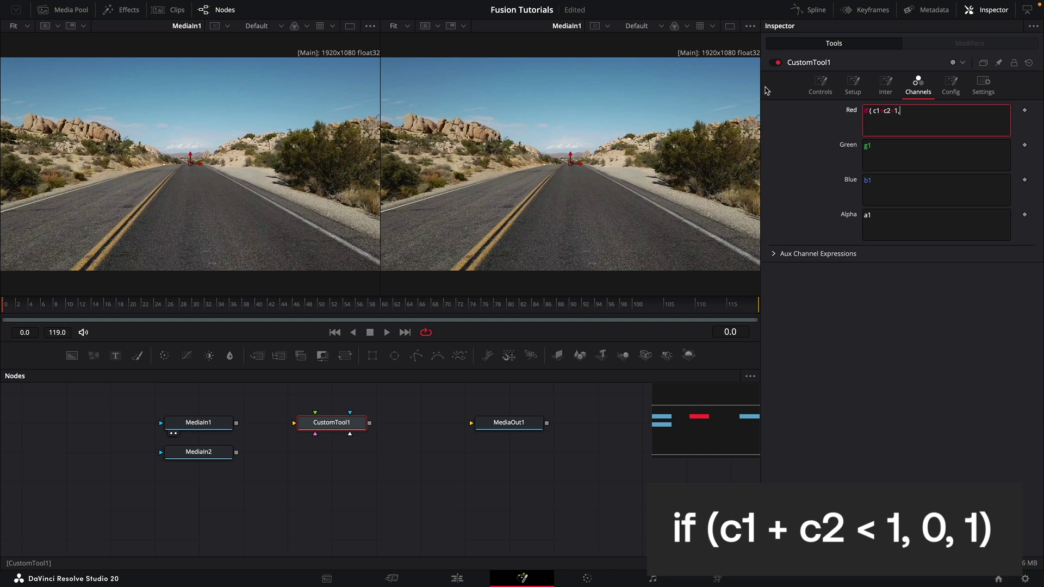
pyautogui.write(' < 1, 0, 1')
pyautogui.press('Return')
pyautogui.hotkey('ctrl', 'c')
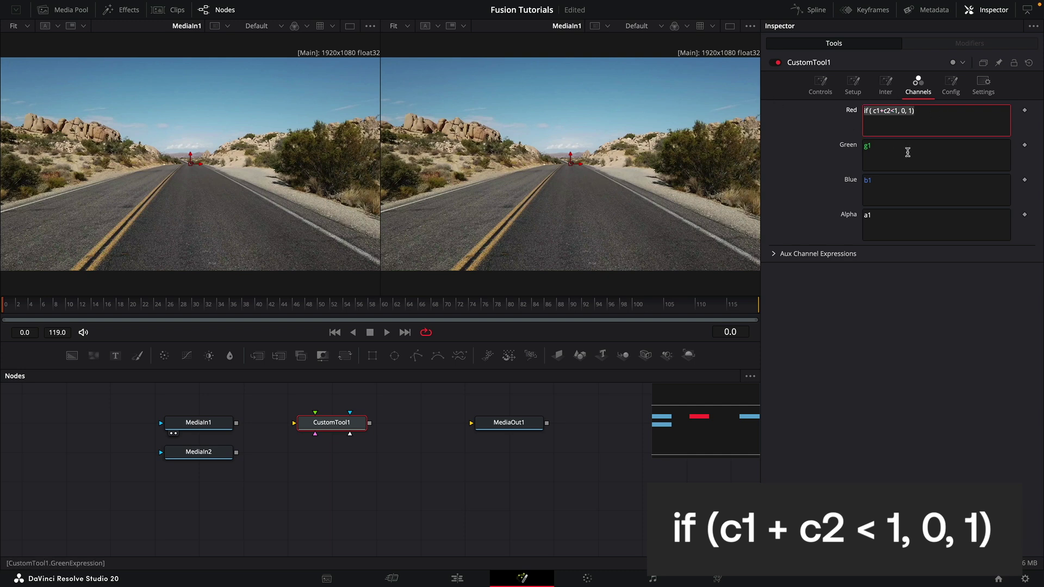
pyautogui.click(906, 147)
pyautogui.hotkey('ctrl', 'v')
pyautogui.click(918, 182)
pyautogui.hotkey('ctrl', 'v')
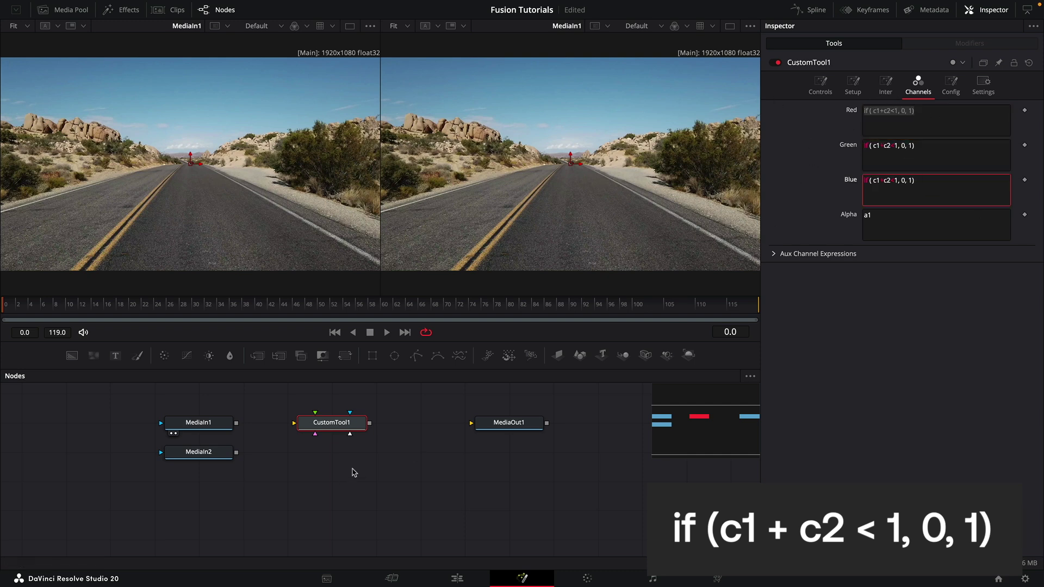
# Step: Wire MediaIn1 and MediaIn2 into CustomTool1's image inputs and view its result in the right viewer
pyautogui.moveTo(353, 429); pyautogui.dragTo(398, 430)
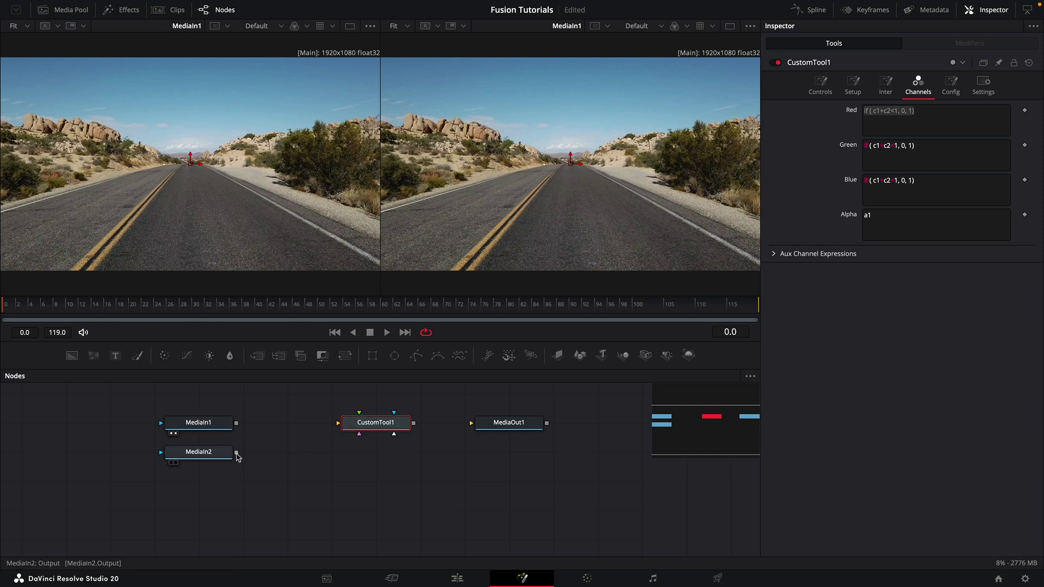
pyautogui.moveTo(236, 423); pyautogui.dragTo(404, 428)
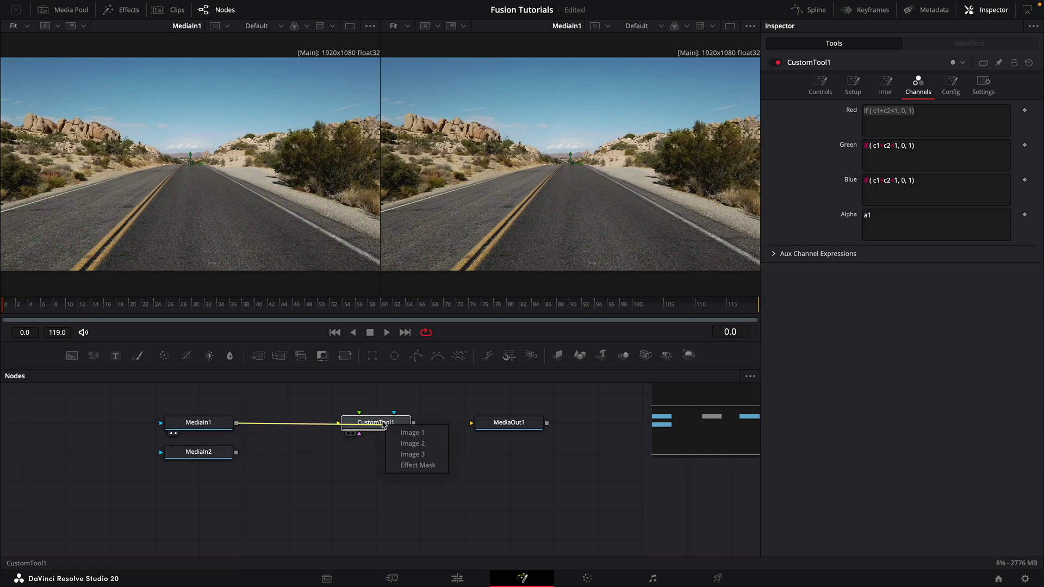
pyautogui.click(412, 435)
pyautogui.moveTo(236, 452); pyautogui.dragTo(385, 426)
pyautogui.click(392, 437)
pyautogui.press('2')
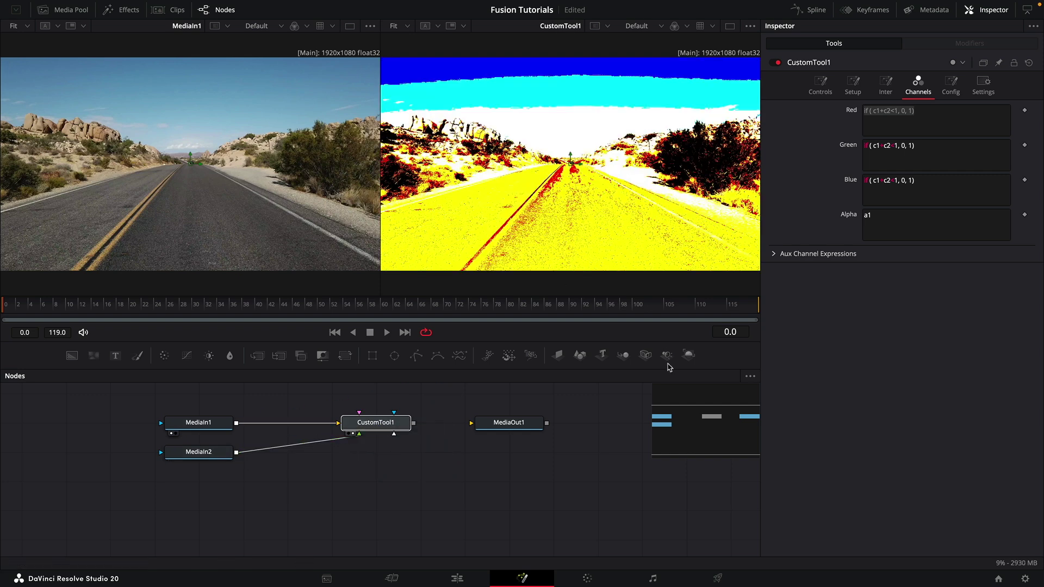
pyautogui.press('super+Tab')
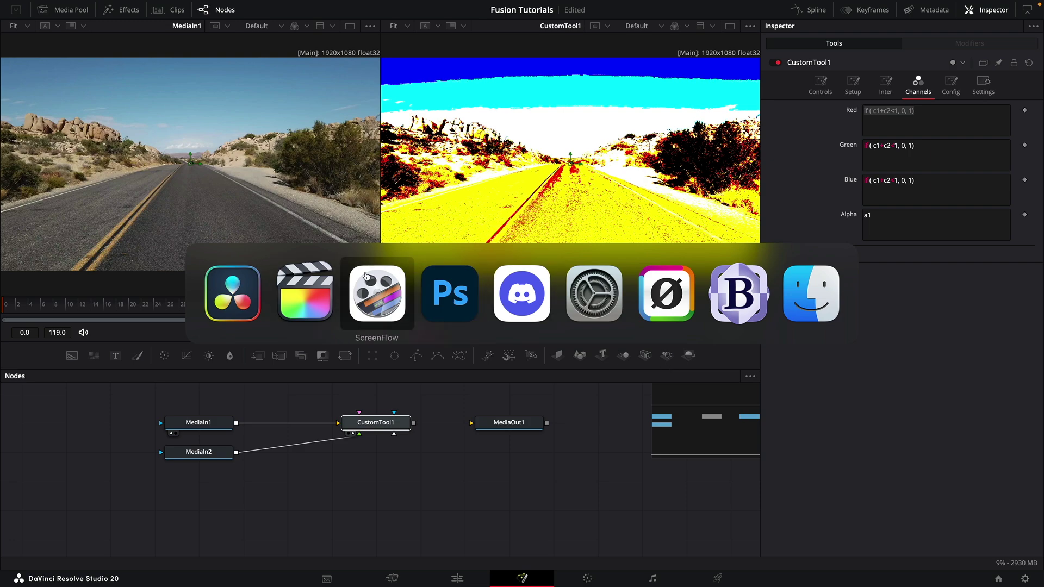
pyautogui.click(466, 303)
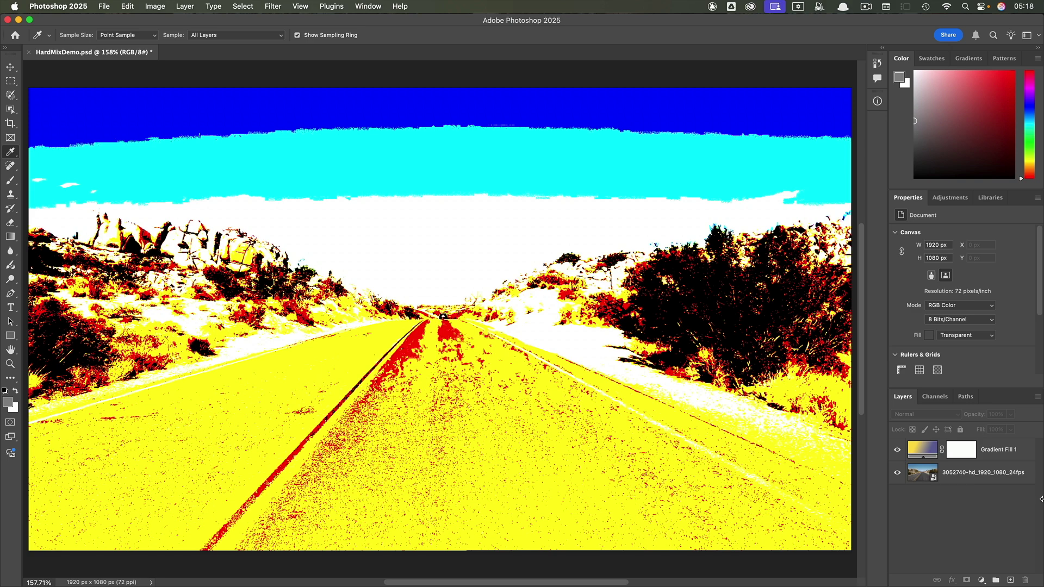
pyautogui.press('super+Tab')
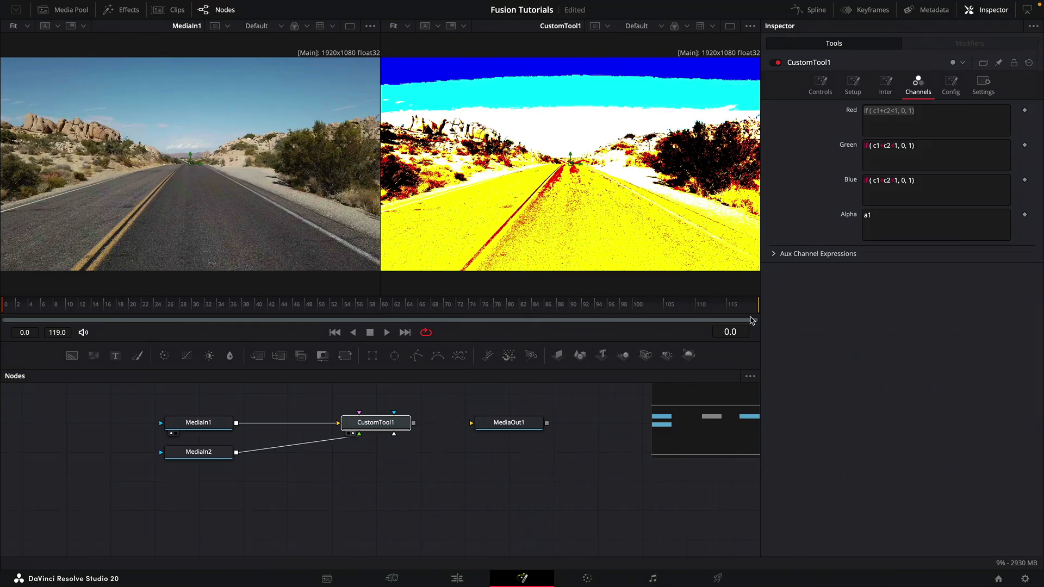
# Step: Show CustomTool1 in one enlarged viewer above the node graph, then switch to Photoshop
pyautogui.hotkey('ctrl', 'shift', '1')
pyautogui.moveTo(459, 344); pyautogui.dragTo(471, 410)
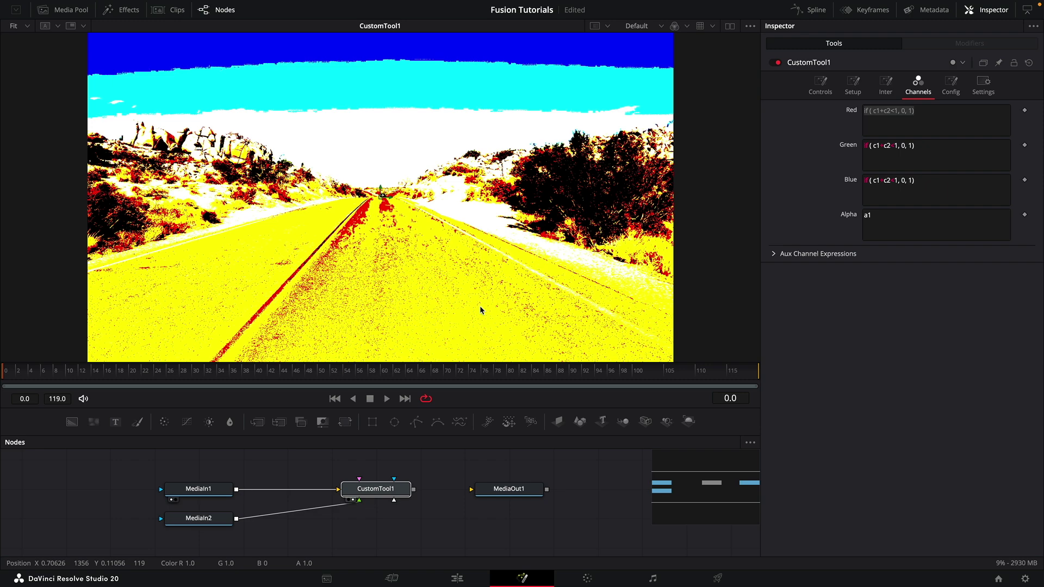
pyautogui.press('super+Tab')
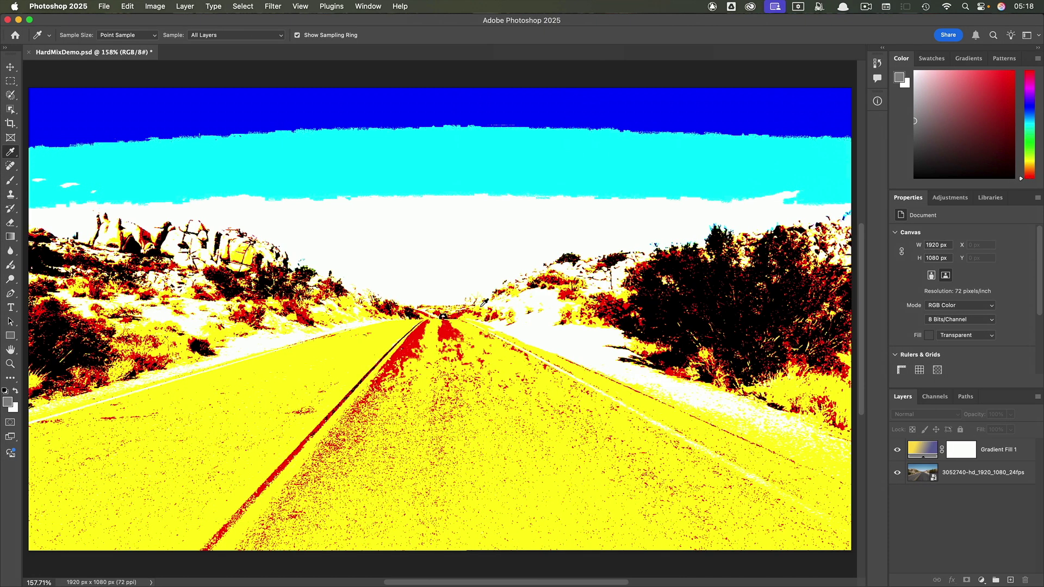
# Step: Try lowering Gradient Fill 1's Opacity to about half, then restore it to 100%
pyautogui.click(931, 454)
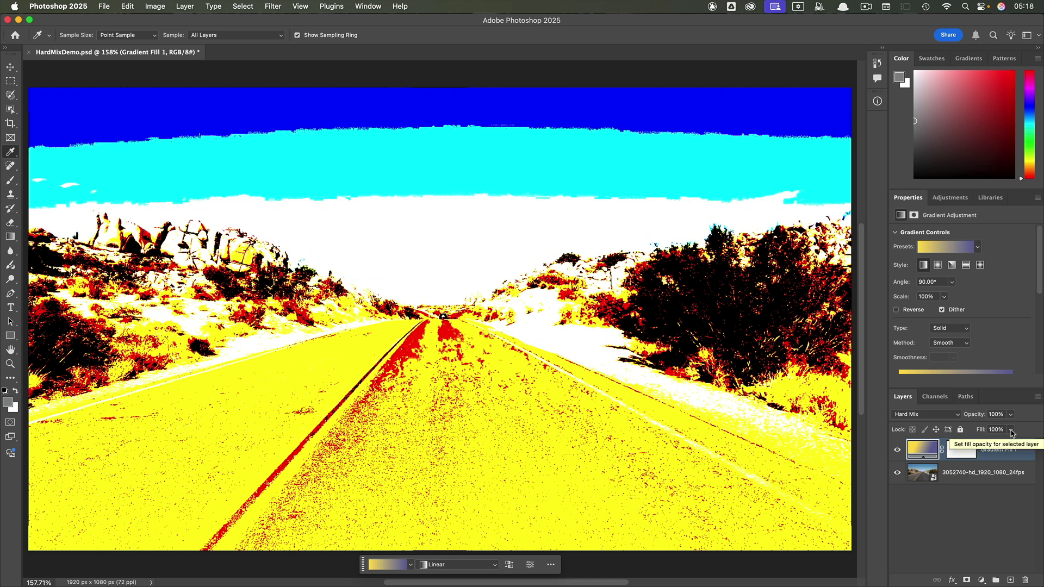
pyautogui.moveTo(1010, 415); pyautogui.dragTo(986, 439)
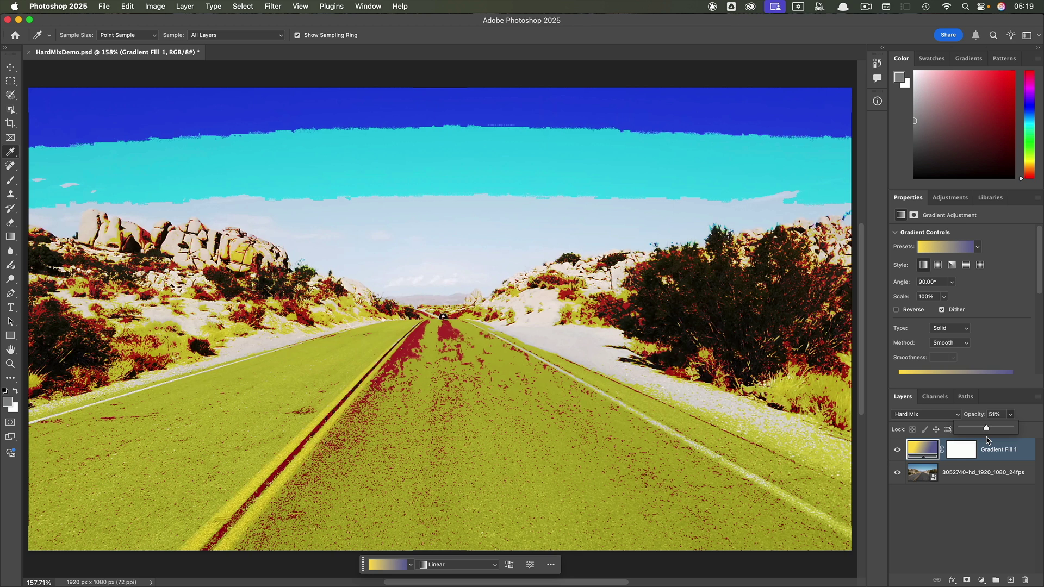
pyautogui.moveTo(987, 428); pyautogui.dragTo(1011, 428)
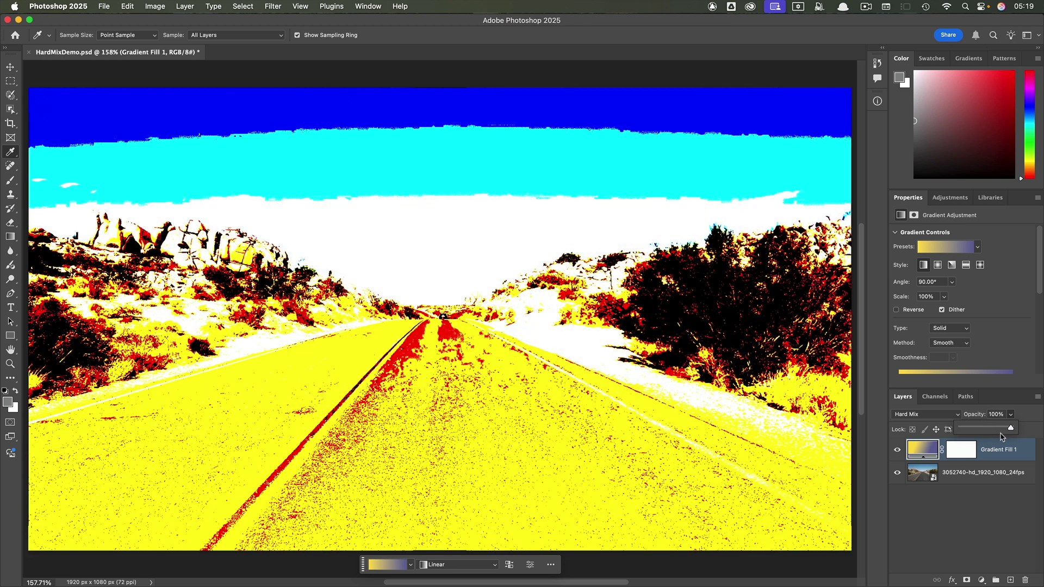
pyautogui.click(985, 505)
# Step: Set Gradient Fill 1's Fill to 50%, then drag it down to 25%
pyautogui.click(923, 451)
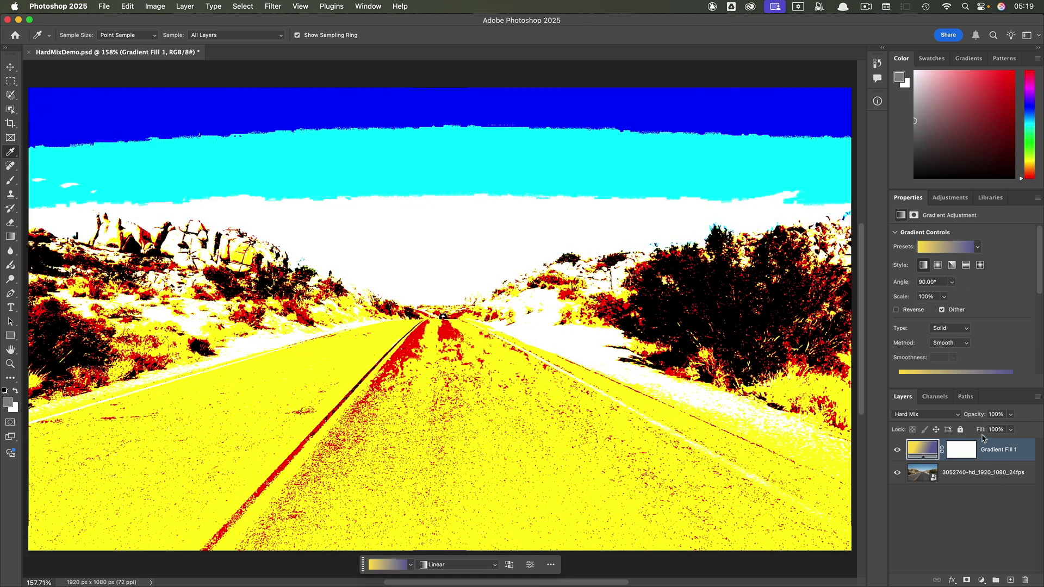
pyautogui.click(1010, 430)
pyautogui.click(1000, 430)
pyautogui.write('50')
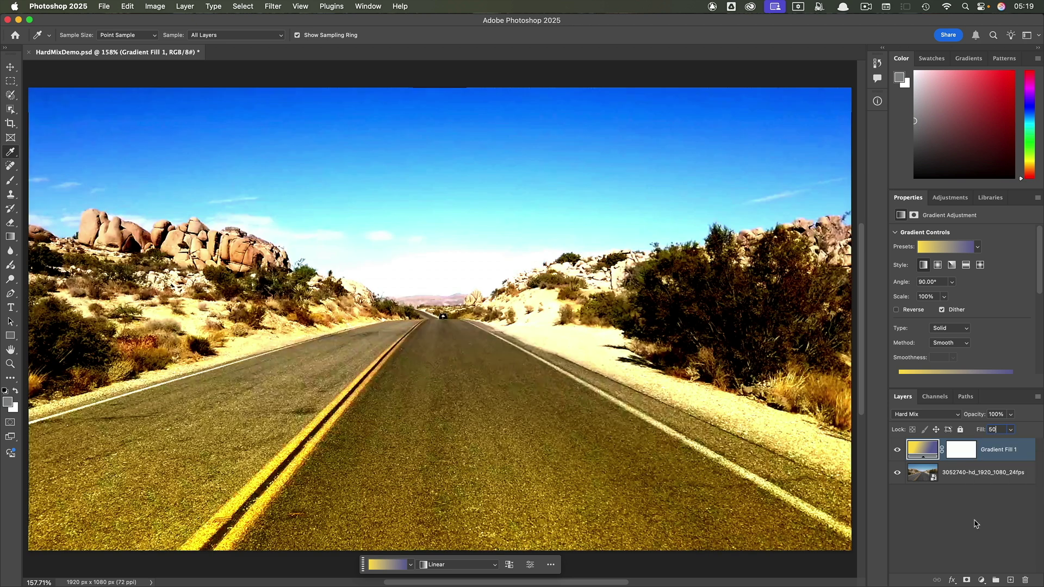
pyautogui.click(993, 509)
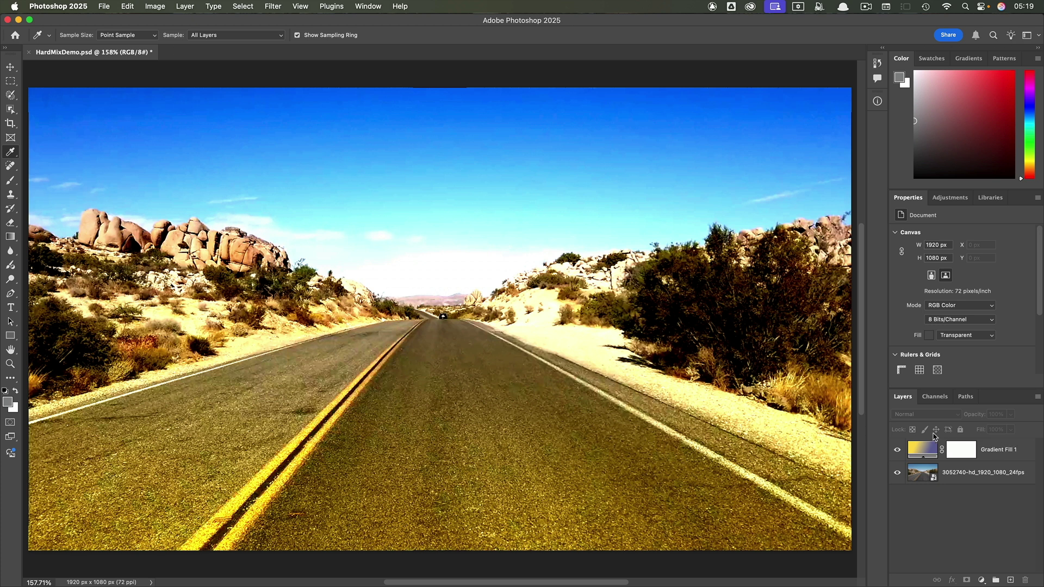
pyautogui.click(990, 450)
pyautogui.click(1010, 430)
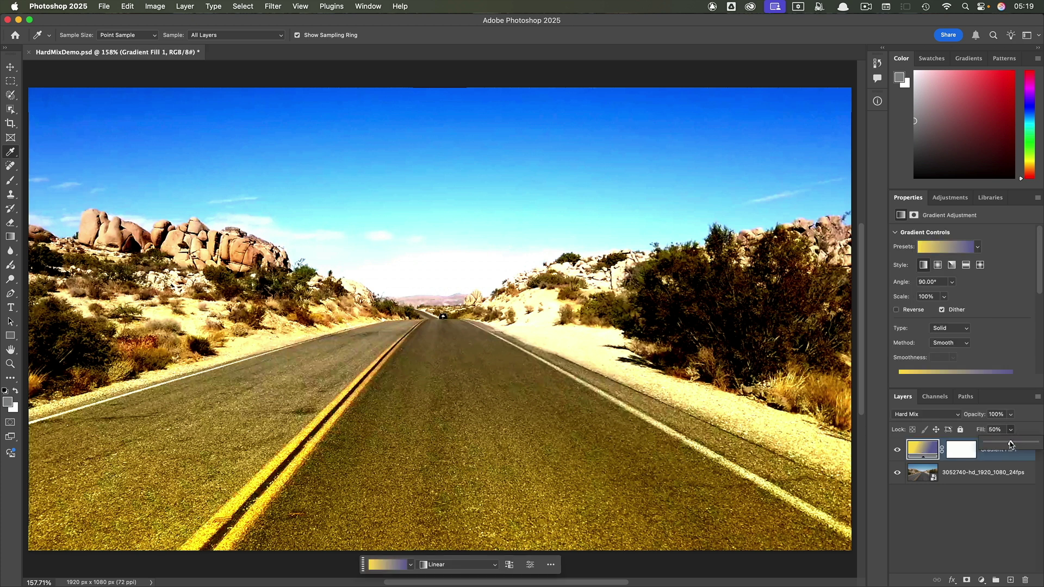
pyautogui.moveTo(1010, 443); pyautogui.dragTo(998, 444)
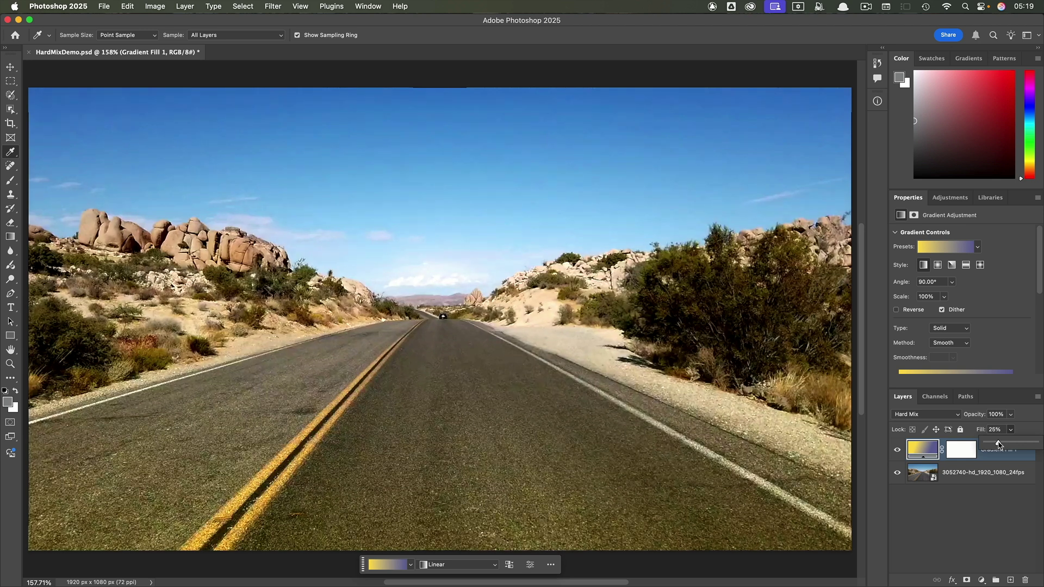
# Step: Toggle the gradient layer's visibility twice to compare, then return to DaVinci Resolve
pyautogui.click(896, 449)
pyautogui.click(896, 450)
pyautogui.click(897, 449)
pyautogui.click(896, 450)
pyautogui.press('super+Tab')
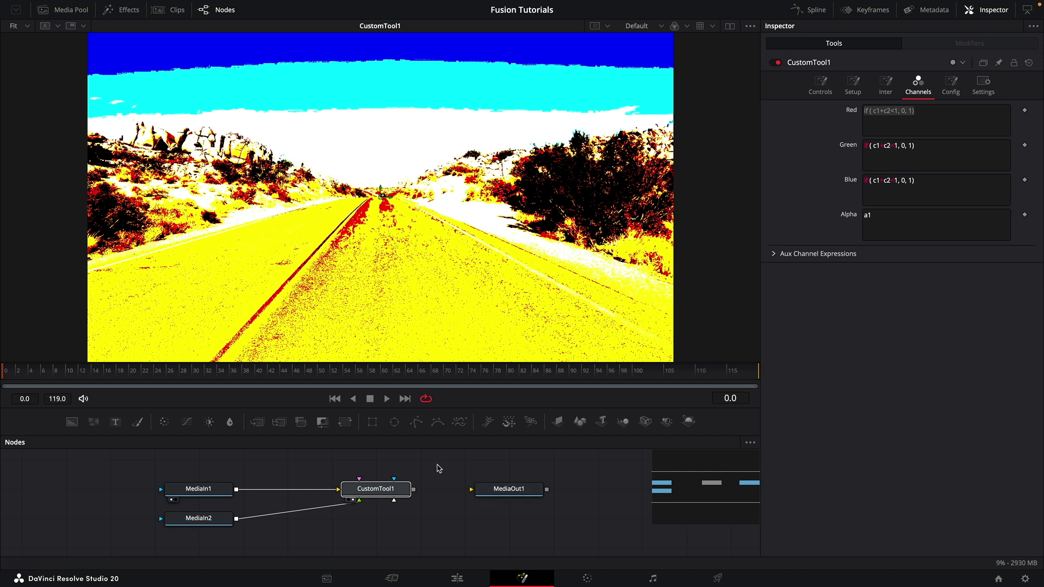
# Step: Replace the old CustomTool1 with a fresh Custom Tool node
pyautogui.moveTo(438, 466); pyautogui.dragTo(353, 517)
pyautogui.press('Delete')
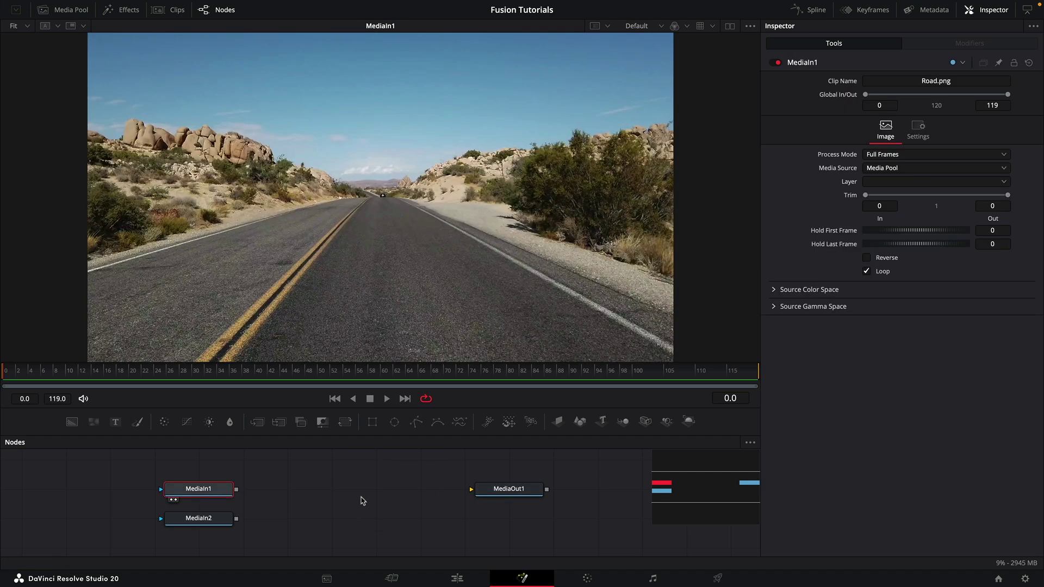
pyautogui.hotkey('shift', 'space')
pyautogui.write('c')
pyautogui.press('Down')
pyautogui.press('Down')
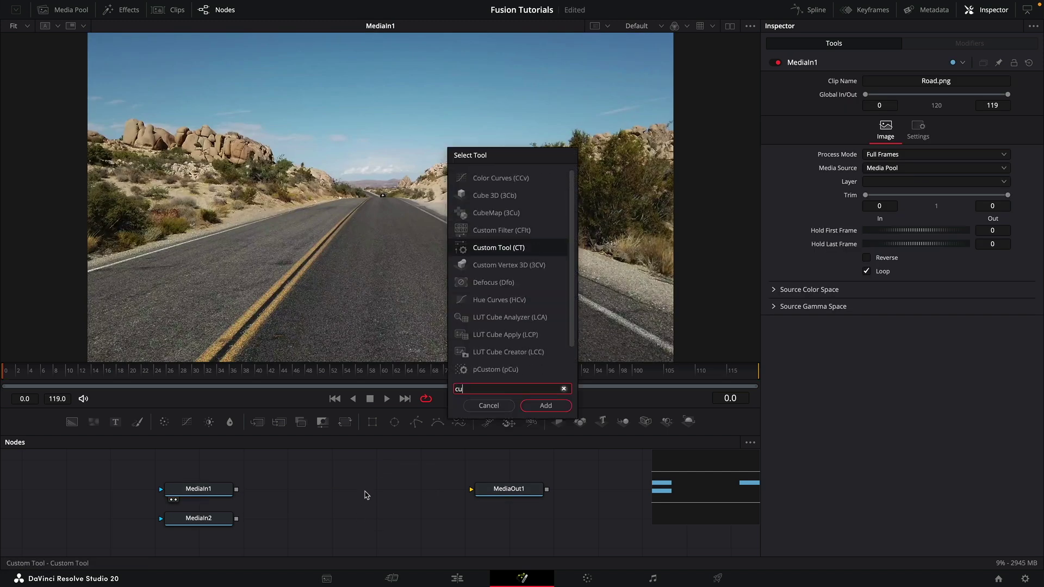
pyautogui.press('Return')
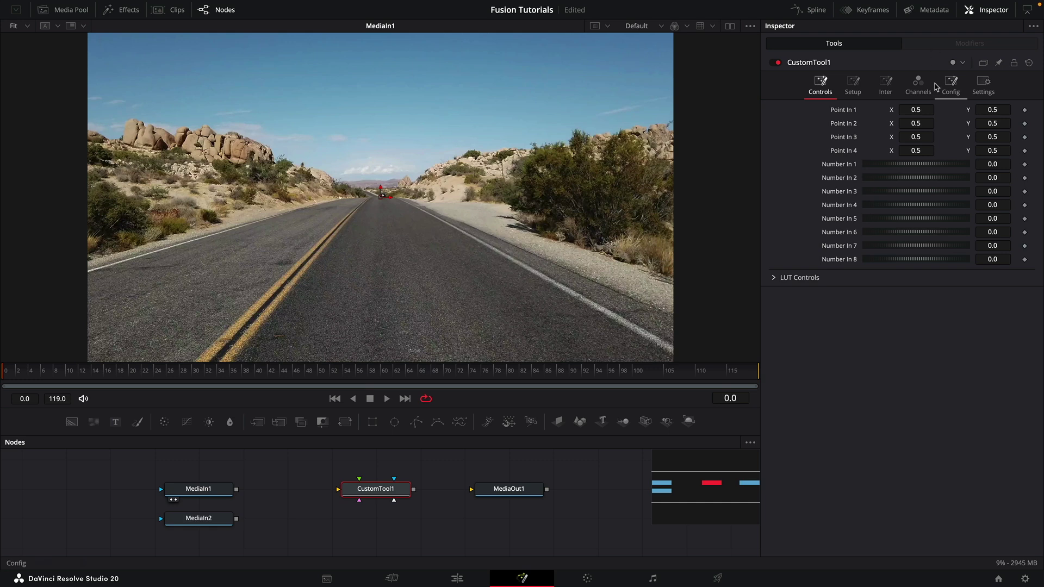
# Step: Enter (c1 + c2) / 2 as the Red, Green and Blue channel expressions
pyautogui.click(917, 86)
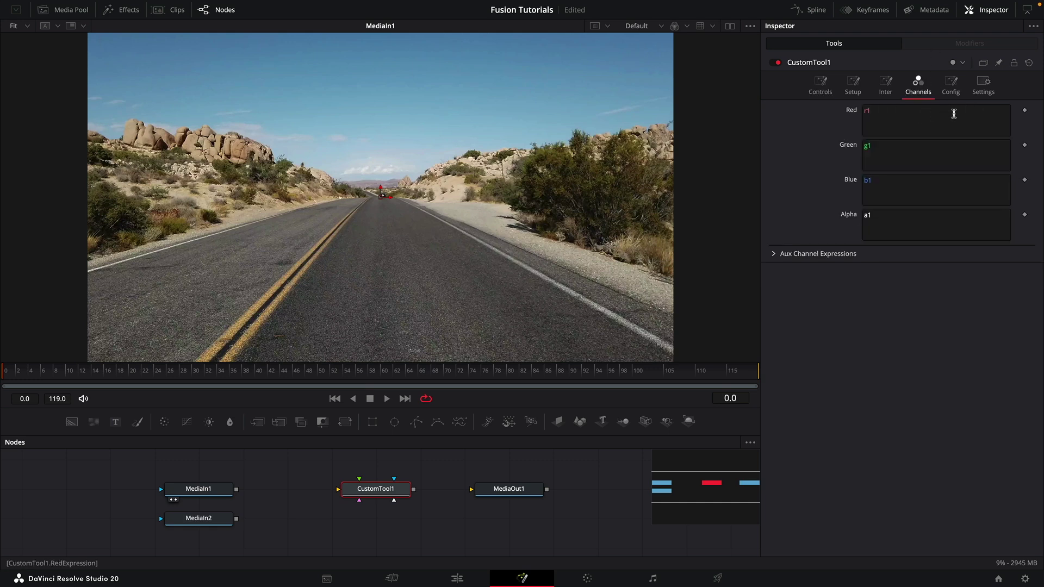
pyautogui.click(953, 114)
pyautogui.doubleClick(867, 111)
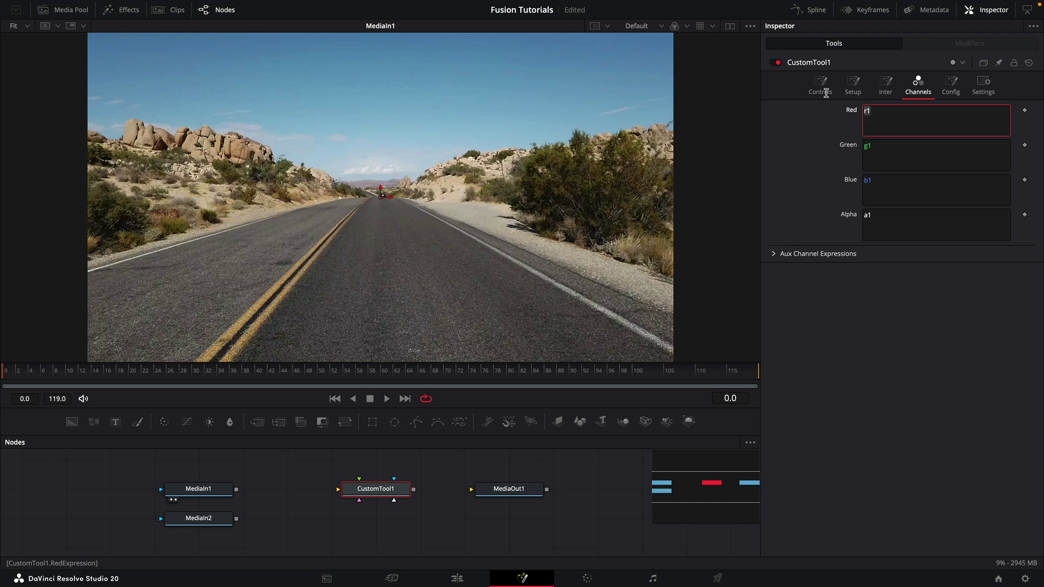
pyautogui.write('(c')
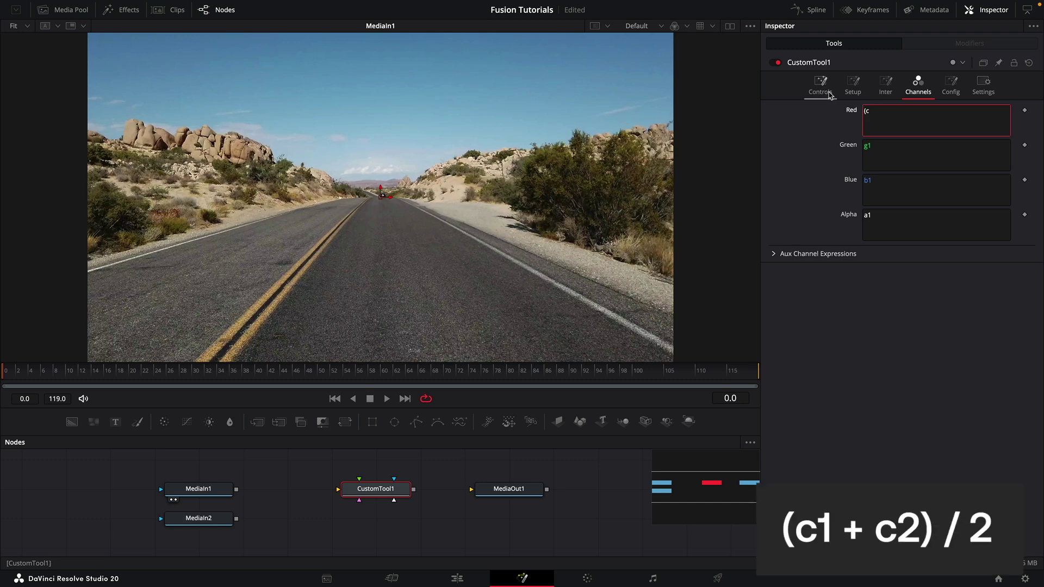
pyautogui.write('1 + c2) / 2')
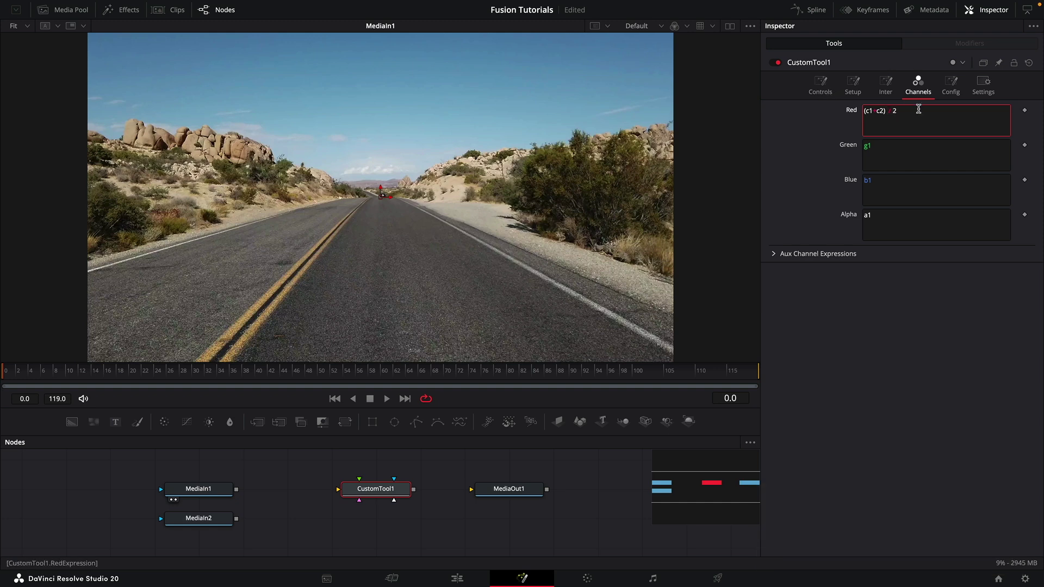
pyautogui.click(932, 151)
pyautogui.hotkey('ctrl', 'a')
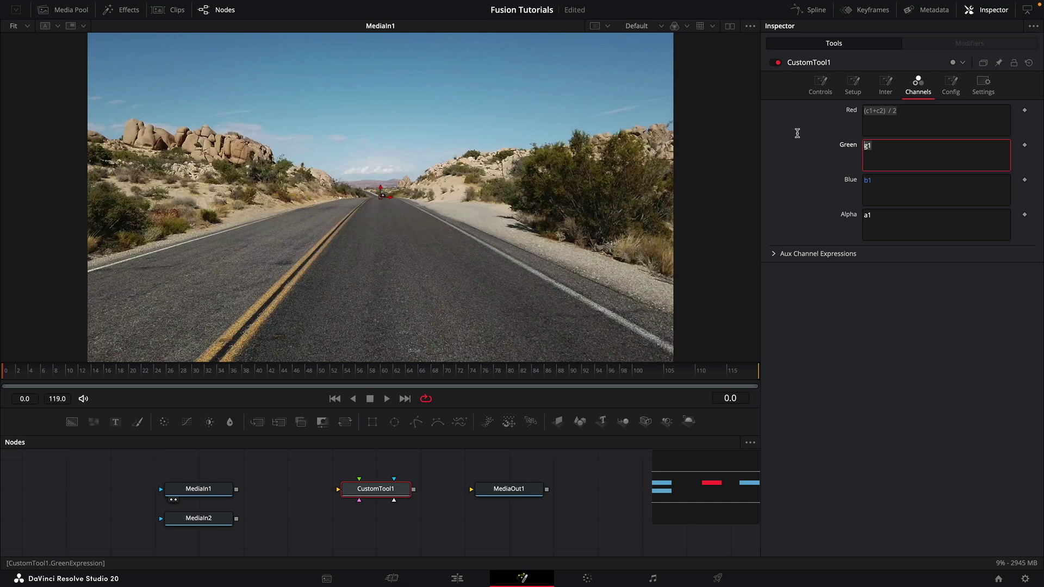
pyautogui.write('(c1+c2) / 2')
pyautogui.click(912, 184)
pyautogui.hotkey('ctrl', 'a')
pyautogui.write('(c1+c2) / 2')
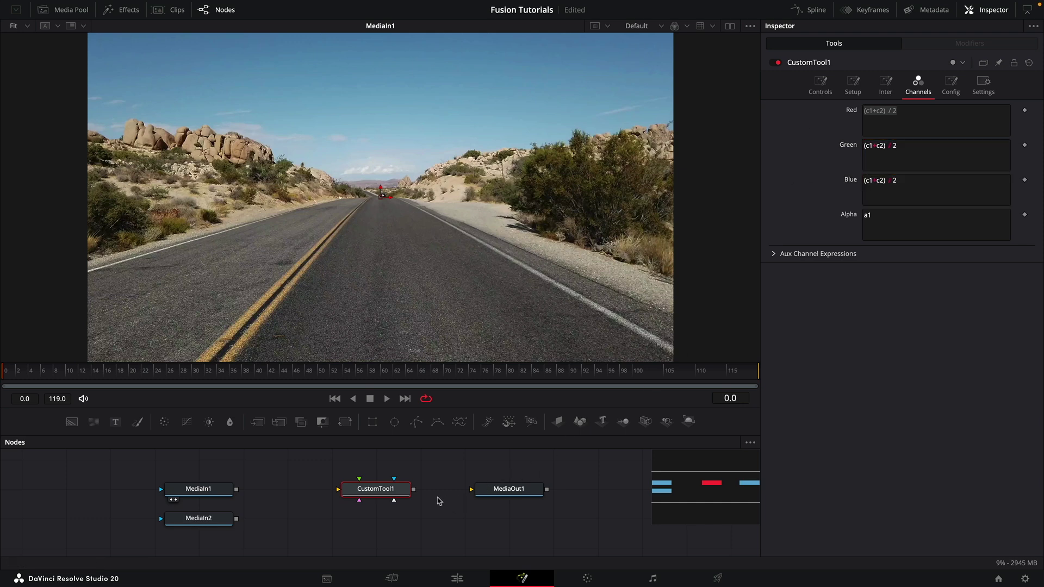
# Step: Connect MediaIn1 and MediaIn2 as Image 1 and Image 2, view the output, and shift MediaOut1 right
pyautogui.moveTo(237, 492); pyautogui.dragTo(384, 492)
pyautogui.click(395, 500)
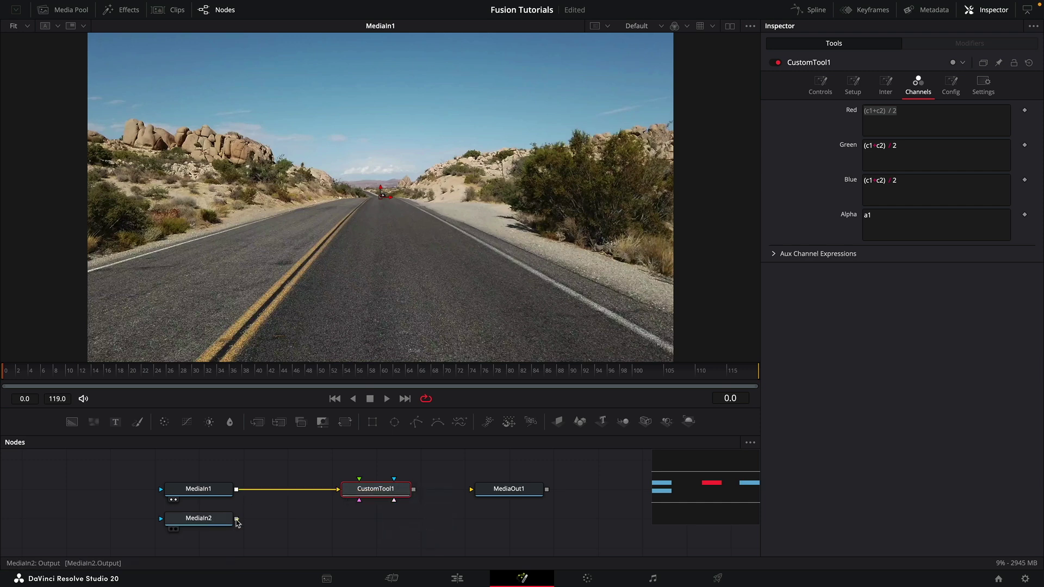
pyautogui.moveTo(237, 519); pyautogui.dragTo(378, 489)
pyautogui.click(394, 506)
pyautogui.press('1')
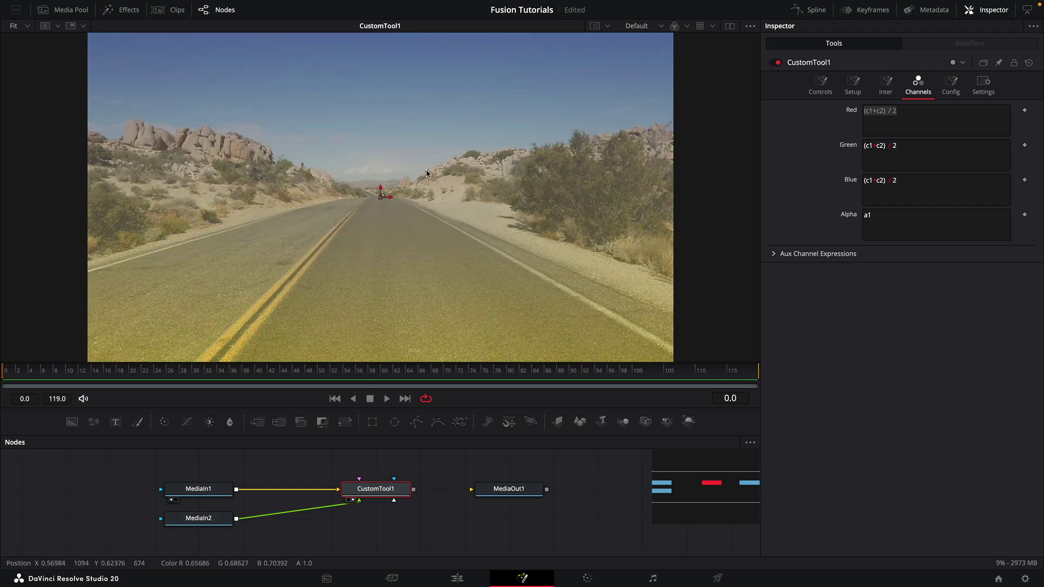
pyautogui.moveTo(497, 495); pyautogui.dragTo(585, 494)
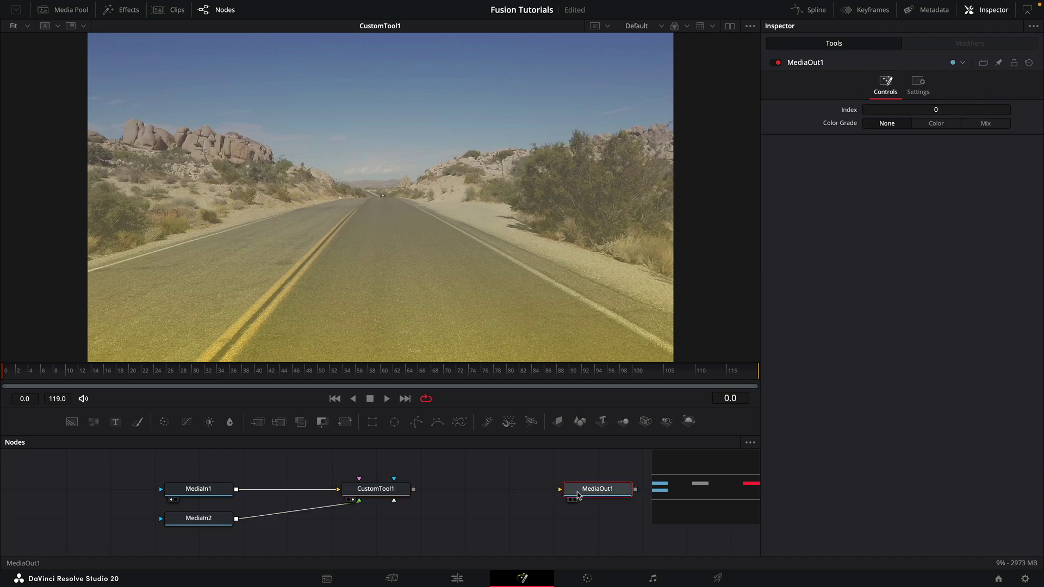
# Step: Rename the custom tool node to AddAverage
pyautogui.click(374, 494)
pyautogui.press('F2')
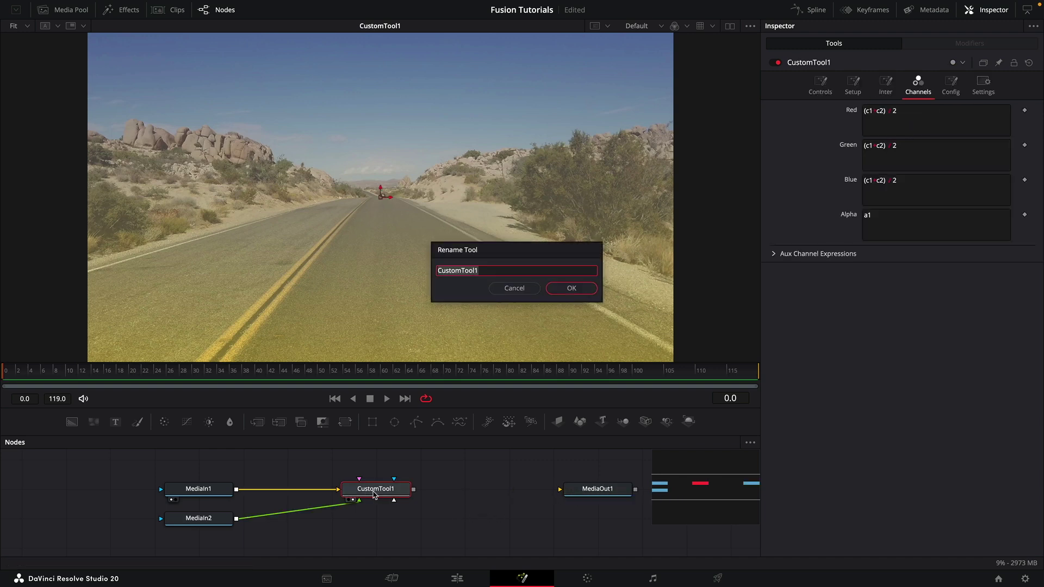
pyautogui.write('AddAverage')
pyautogui.press('Return')
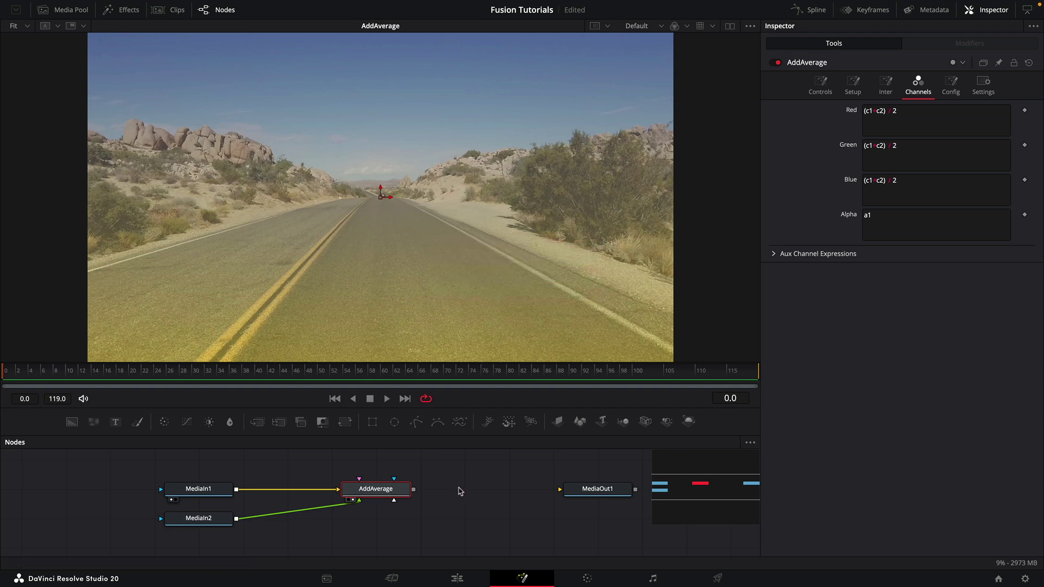
pyautogui.click(481, 491)
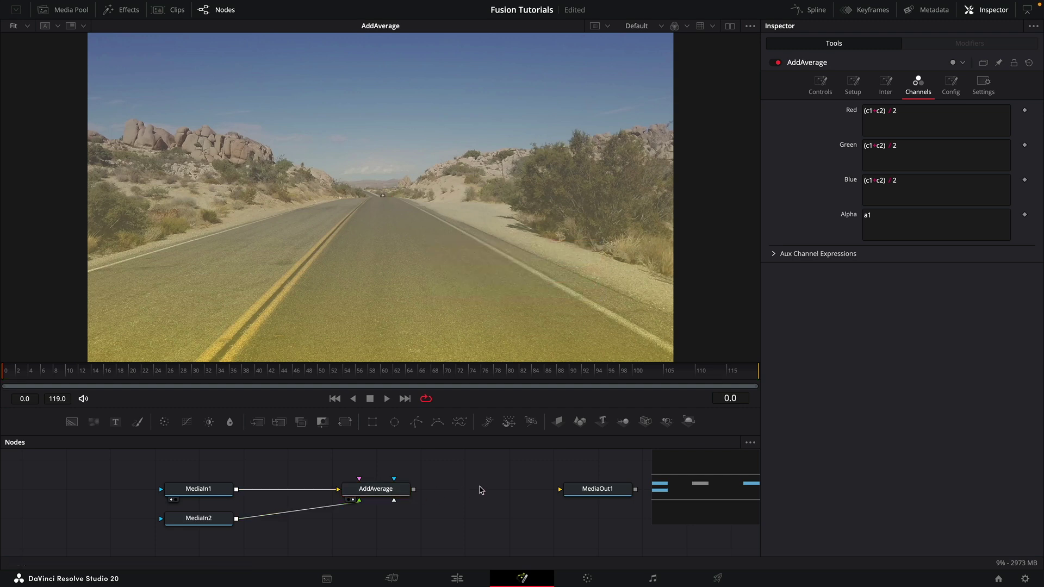
# Step: Add a new Custom Tool and enter (c1 - n1) / (n2 - n1) as its Red expression
pyautogui.hotkey('shift', 'space')
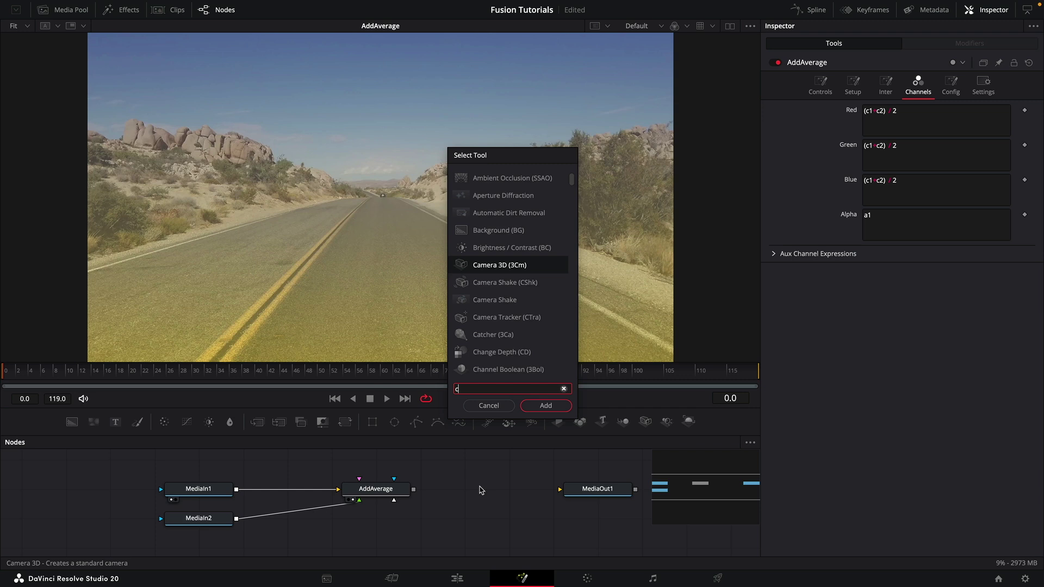
pyautogui.write('cu')
pyautogui.press('Return')
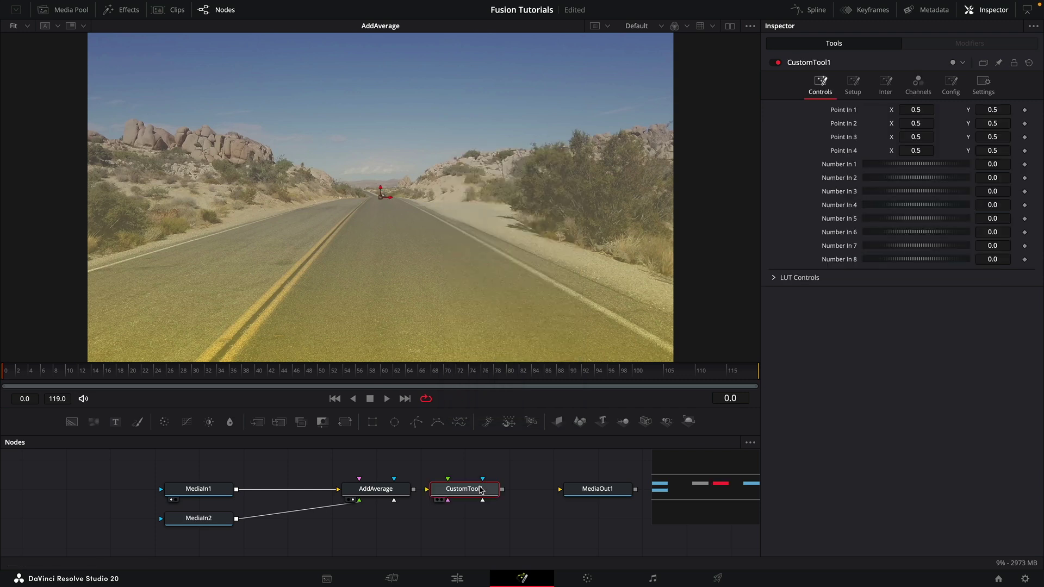
pyautogui.click(909, 116)
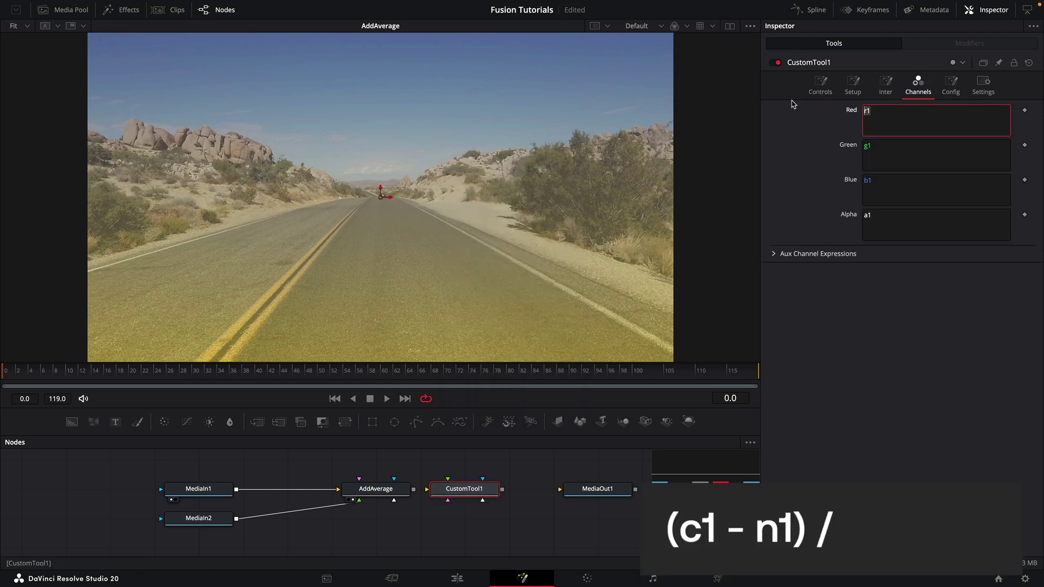
pyautogui.write('(c1')
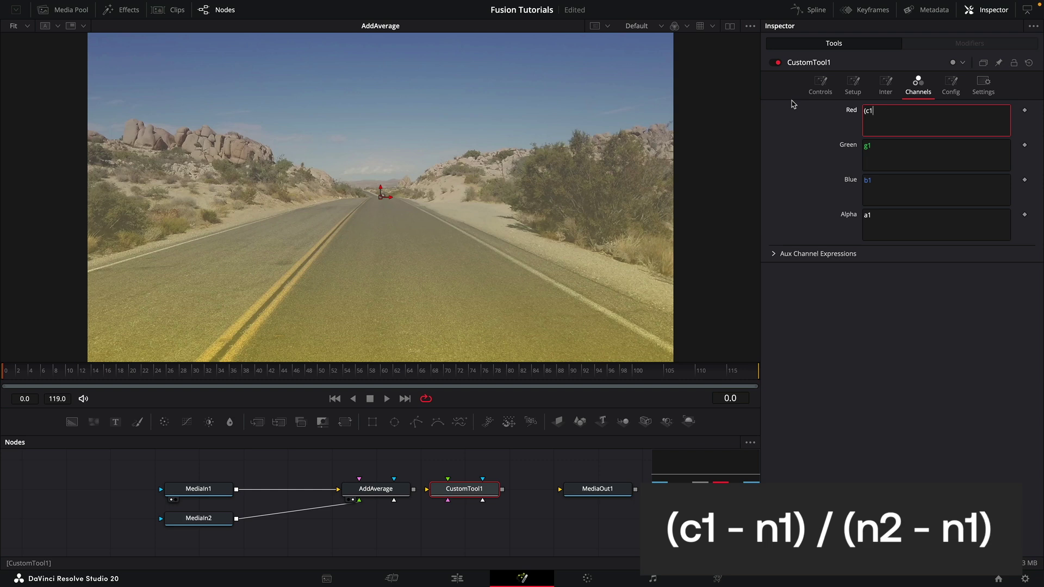
pyautogui.write(' - n1) / (n2 - n1)')
# Step: Copy that expression into Green and Blue, then feed AddAverage into CustomTool1 and view it
pyautogui.hotkey('ctrl', 'a')
pyautogui.hotkey('ctrl', 'c')
pyautogui.click(905, 150)
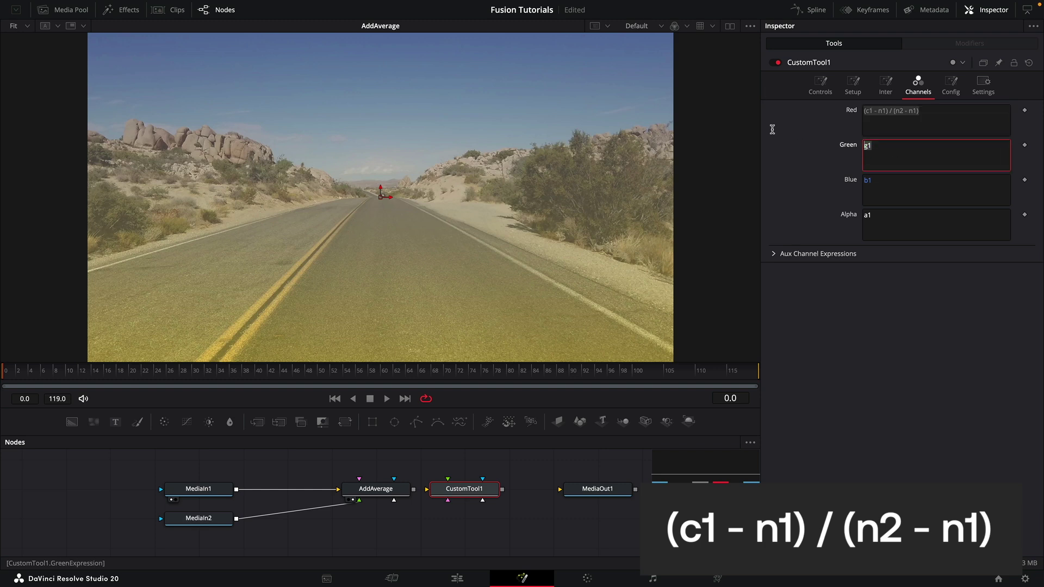
pyautogui.hotkey('ctrl', 'a')
pyautogui.hotkey('ctrl', 'v')
pyautogui.click(898, 180)
pyautogui.hotkey('ctrl', 'a')
pyautogui.hotkey('ctrl', 'v')
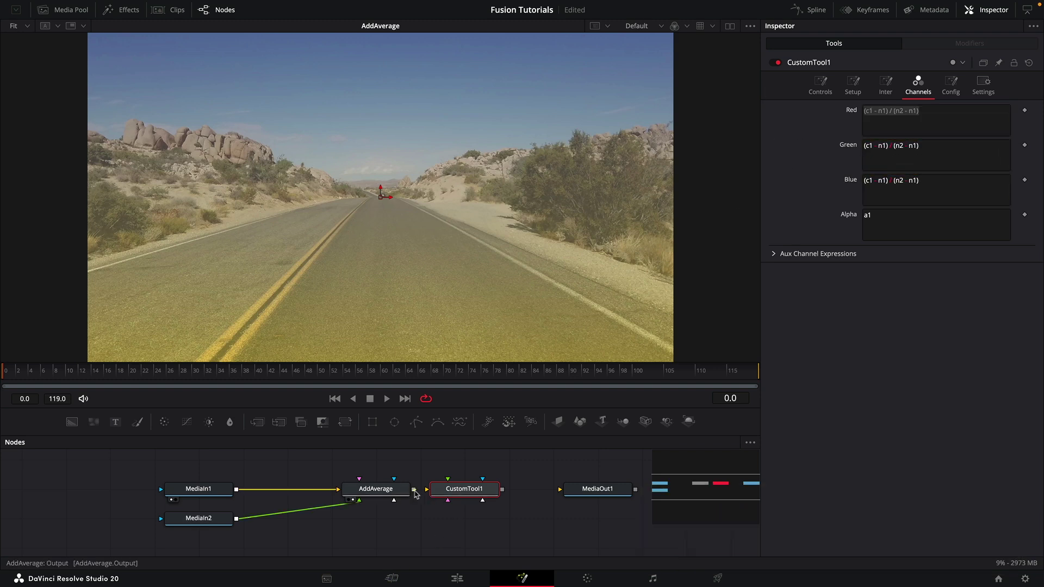
pyautogui.moveTo(413, 489); pyautogui.dragTo(466, 491)
pyautogui.press('1')
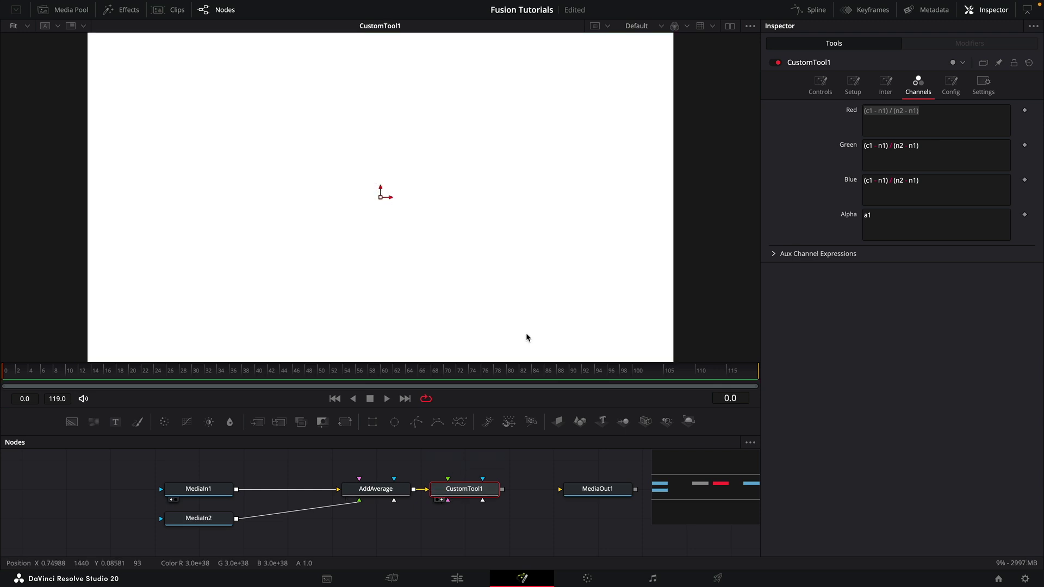
# Step: Set Number In 2 to 1 and rename the tool Normalise
pyautogui.click(820, 84)
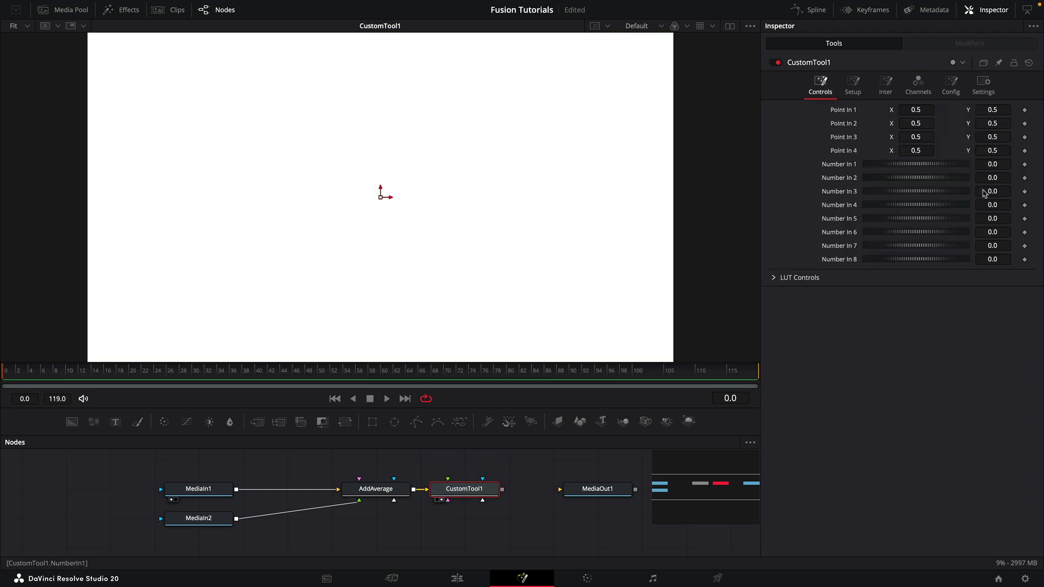
pyautogui.click(1006, 178)
pyautogui.write('1')
pyautogui.press('Tab')
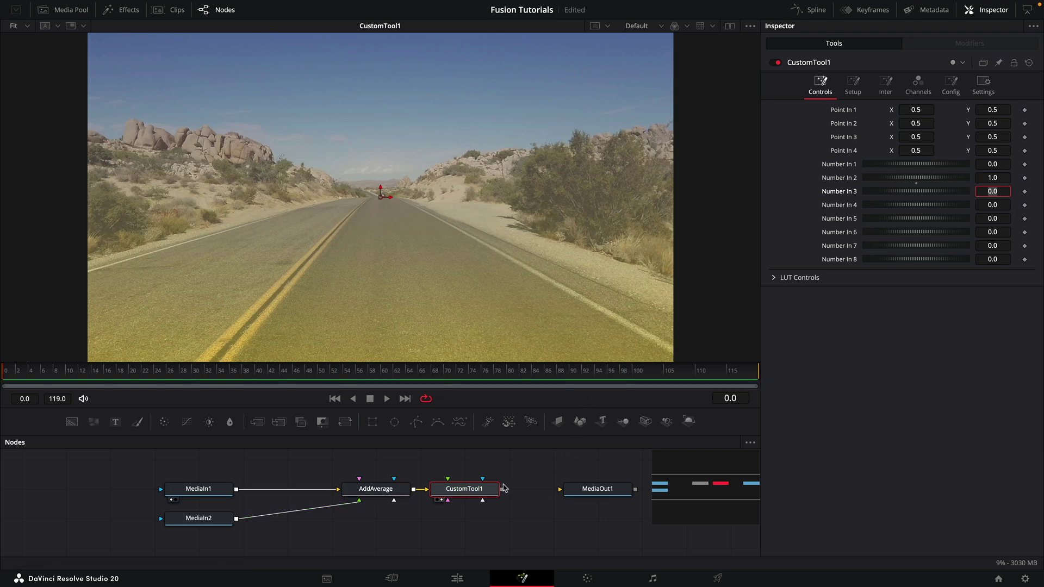
pyautogui.press('F2')
pyautogui.write('Norma')
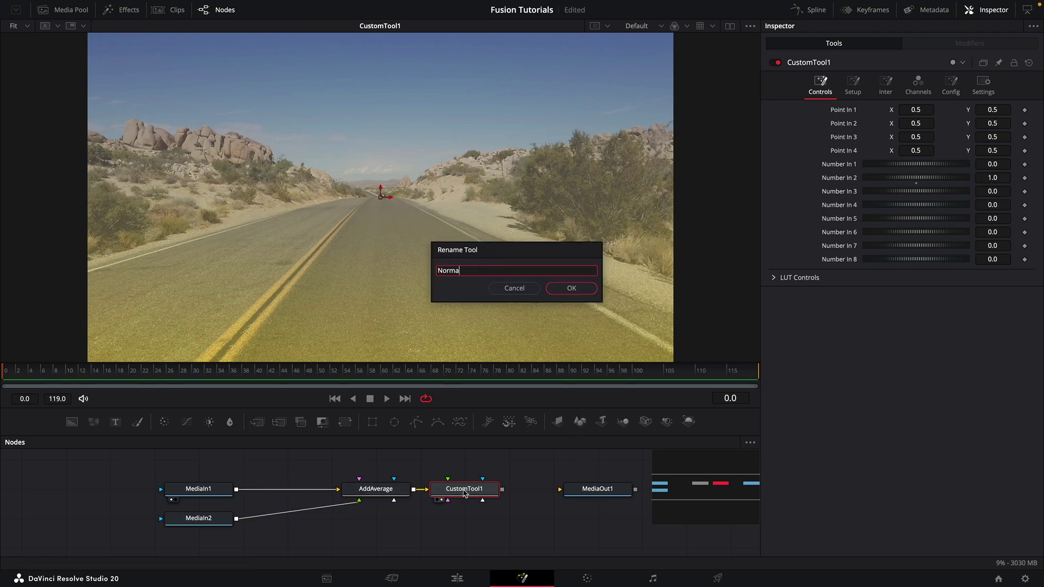
pyautogui.write('lise')
pyautogui.press('Return')
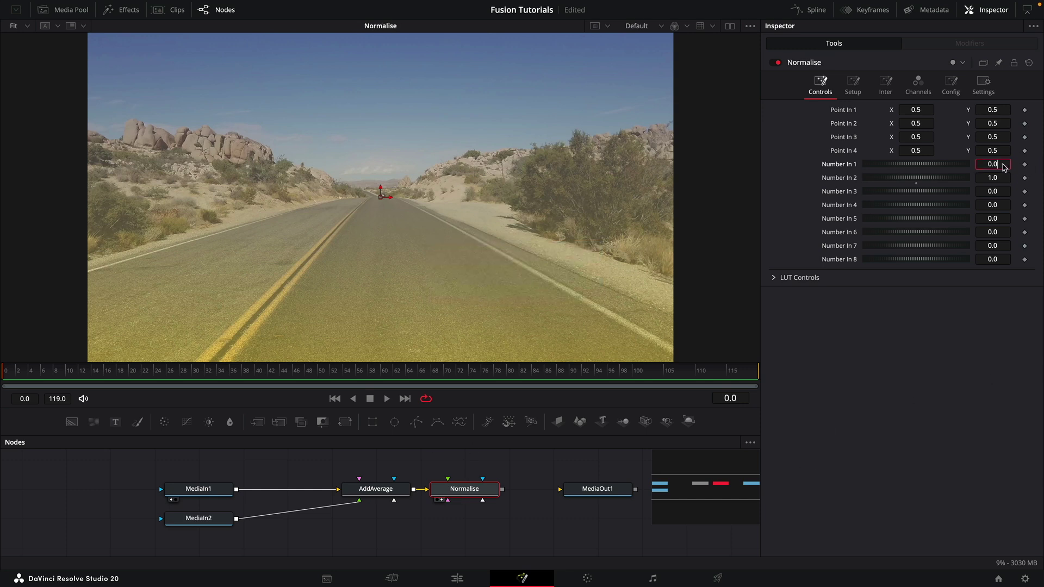
# Step: Set Number In 1 and Number In 2 to 0.5, then compare with Photoshop's Hard Mix
pyautogui.click(992, 163)
pyautogui.write('0.5')
pyautogui.press('Tab')
pyautogui.write('0.5')
pyautogui.press('Tab')
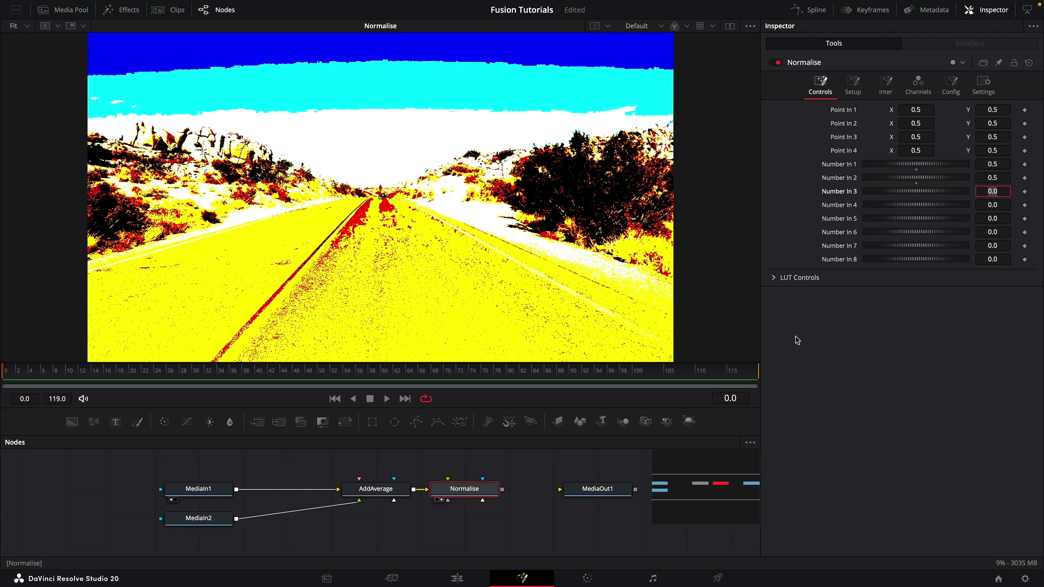
pyautogui.press('super+Tab')
pyautogui.press('super+Tab')
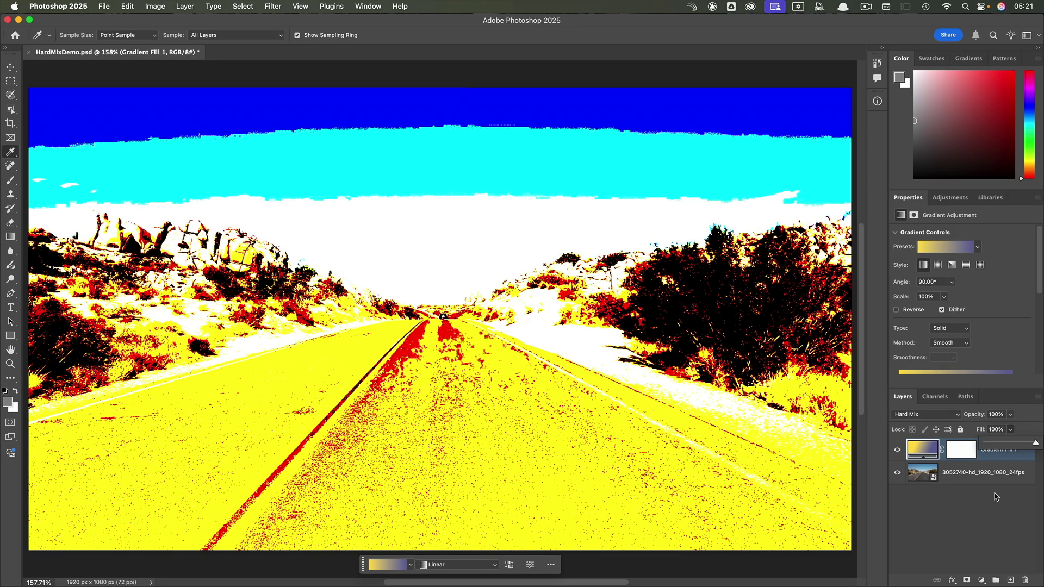
pyautogui.press('super+Tab')
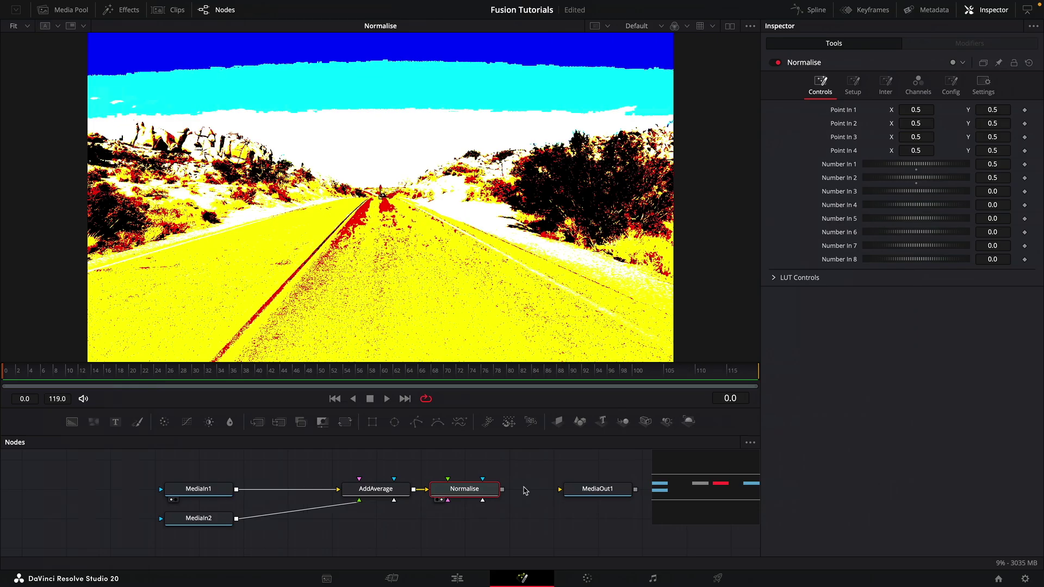
# Step: Pan the graph and move MediaOut1 right to make room after Normalise
pyautogui.hscroll(5, 560, 516)
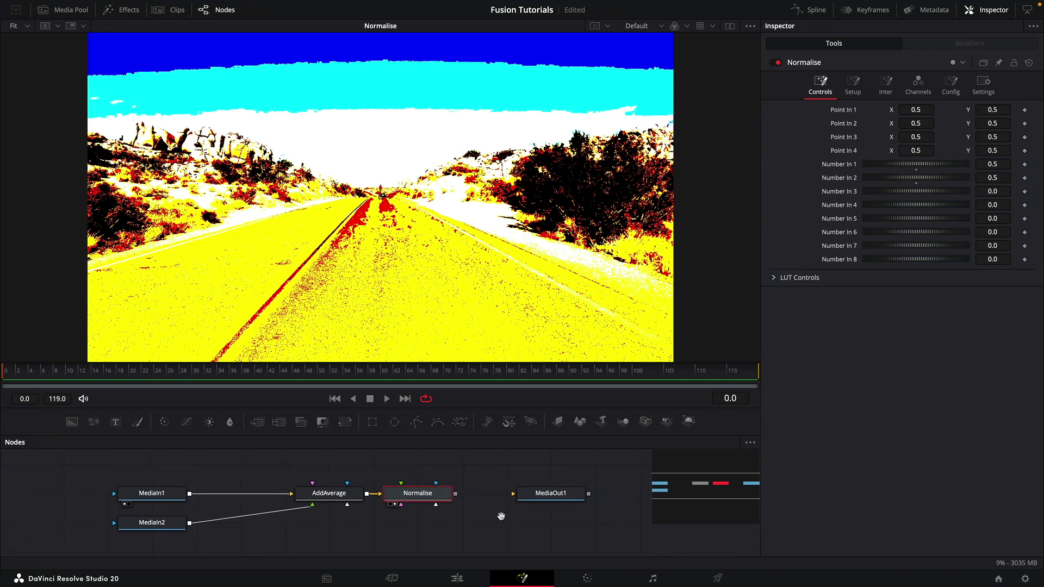
pyautogui.moveTo(474, 500); pyautogui.dragTo(563, 500)
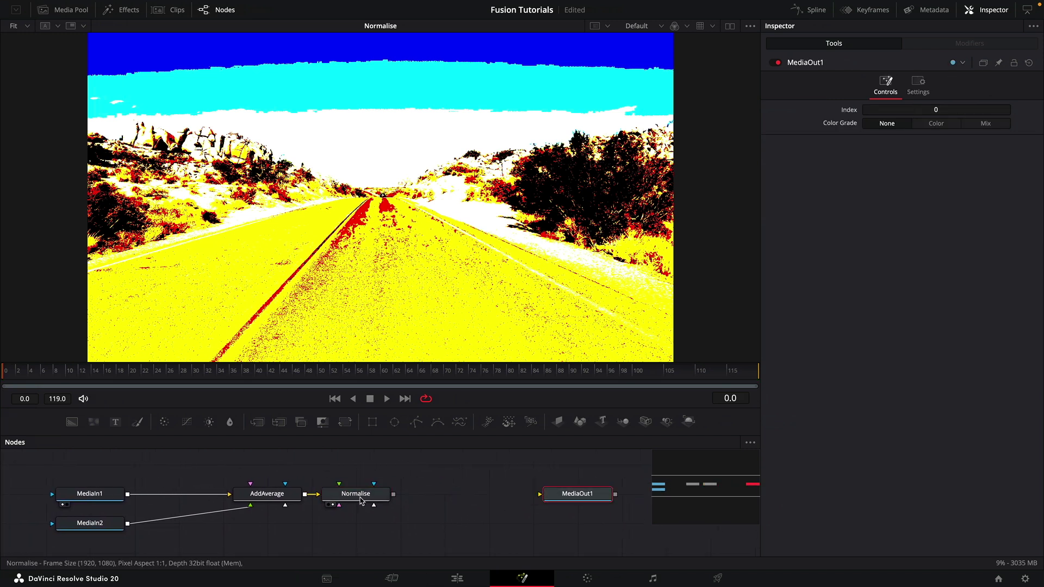
pyautogui.click(467, 494)
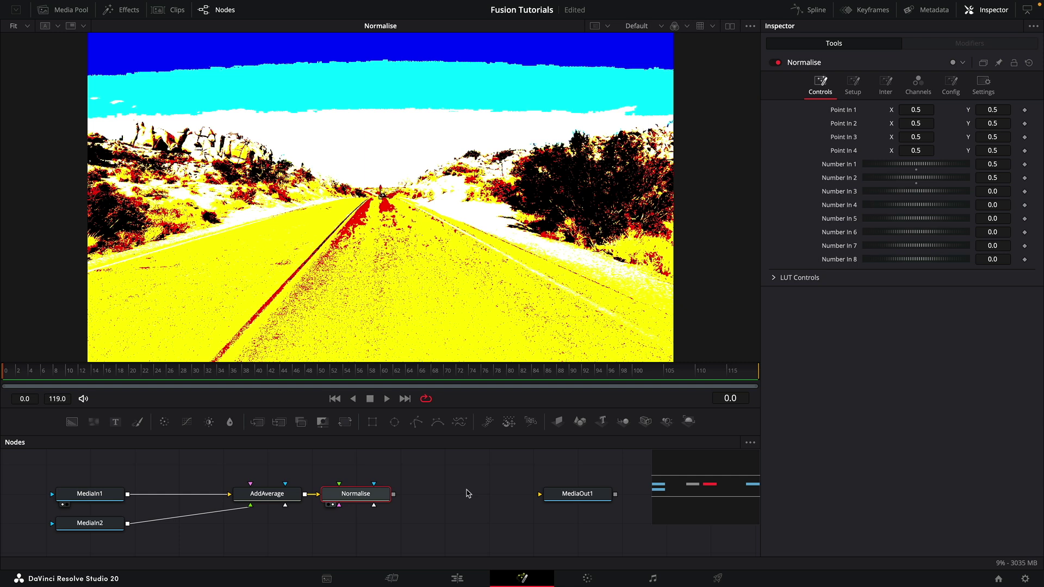
# Step: Open a subview over the viewer and switch it to the Color Inspector pixel readout
pyautogui.press('v')
pyautogui.rightClick(56, 66)
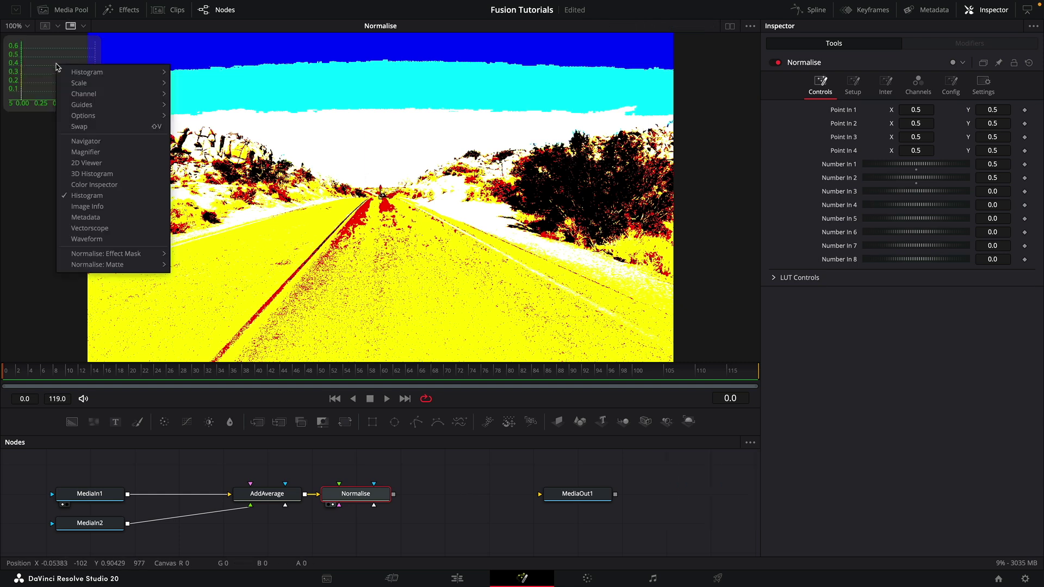
pyautogui.click(95, 184)
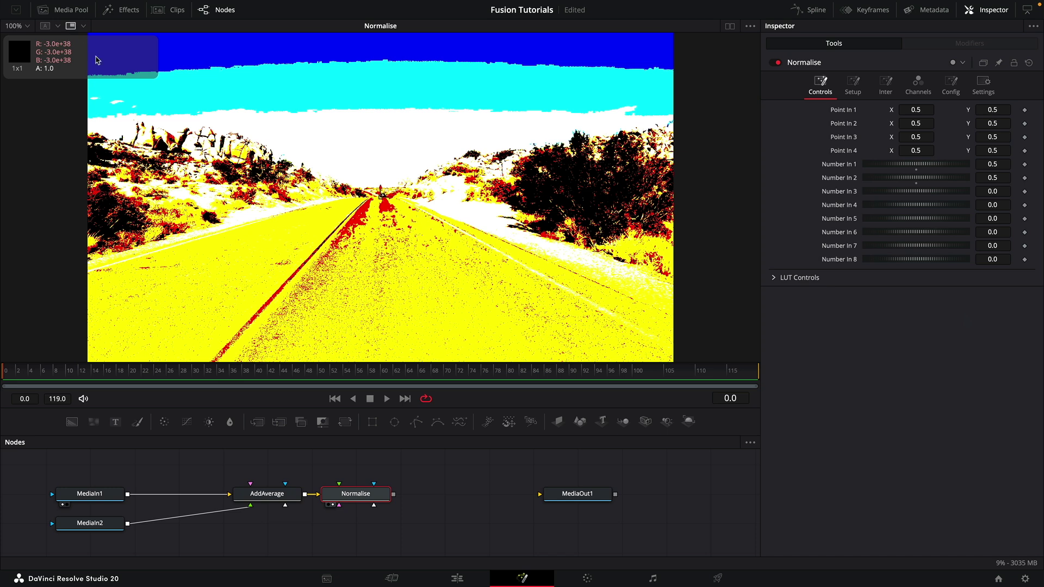
# Step: Add a Custom Tool after Normalise and rename it Clamp
pyautogui.press('v')
pyautogui.hotkey('shift', 'space')
pyautogui.write('c')
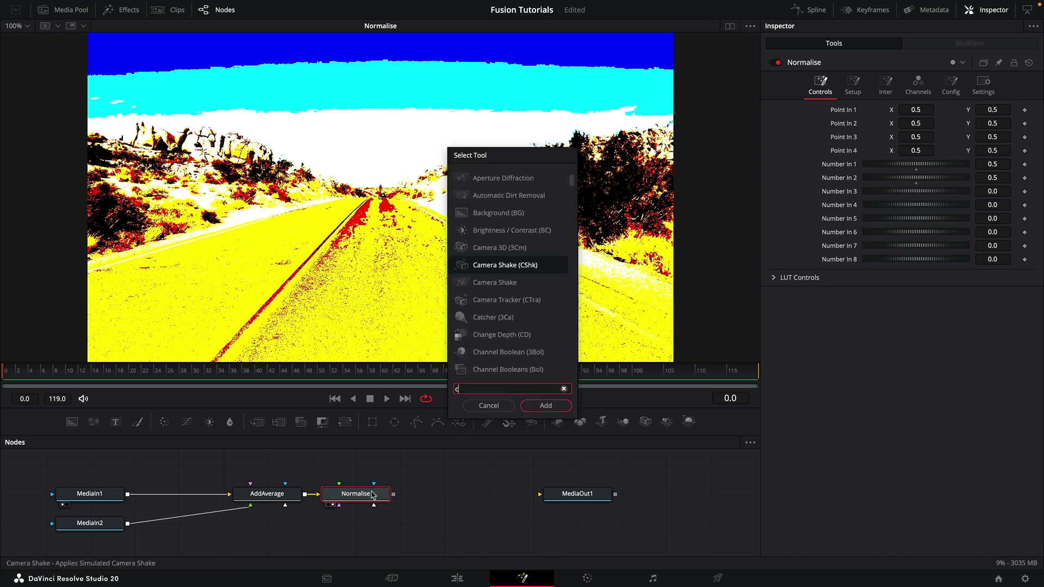
pyautogui.write('u')
pyautogui.press('Down')
pyautogui.press('Down')
pyautogui.press('Return')
pyautogui.press('F2')
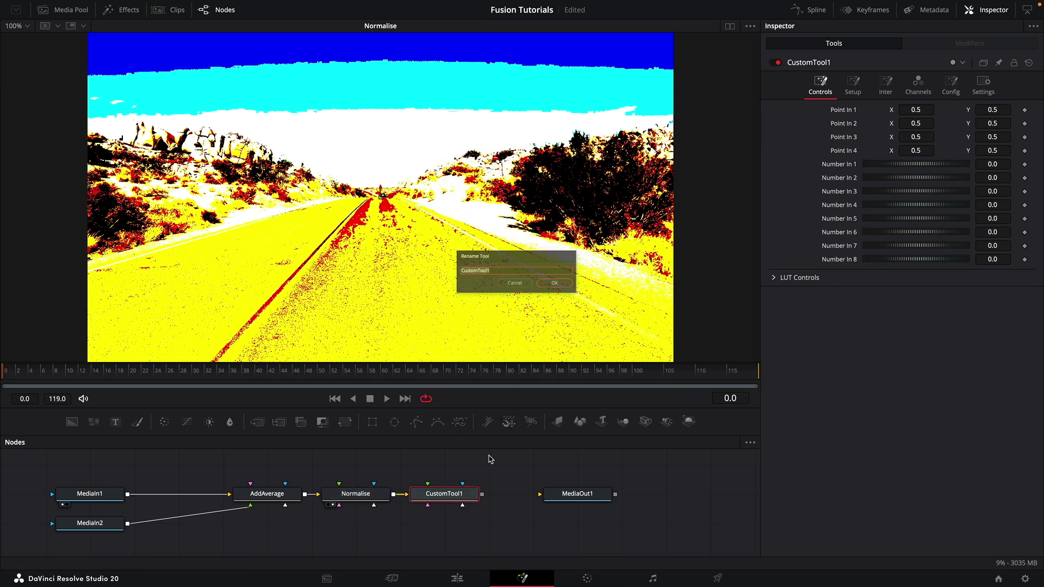
pyautogui.write('Clamp')
pyautogui.press('Return')
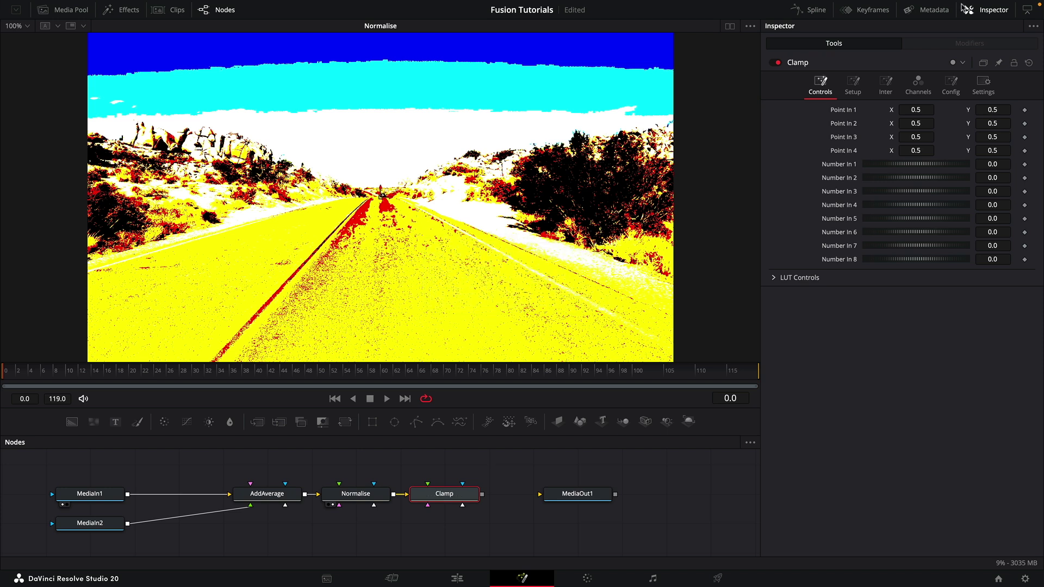
# Step: Set Clamp's Red, Green and Blue expressions to max( min( c1, 1), 0) and view its result
pyautogui.click(918, 84)
pyautogui.click(906, 116)
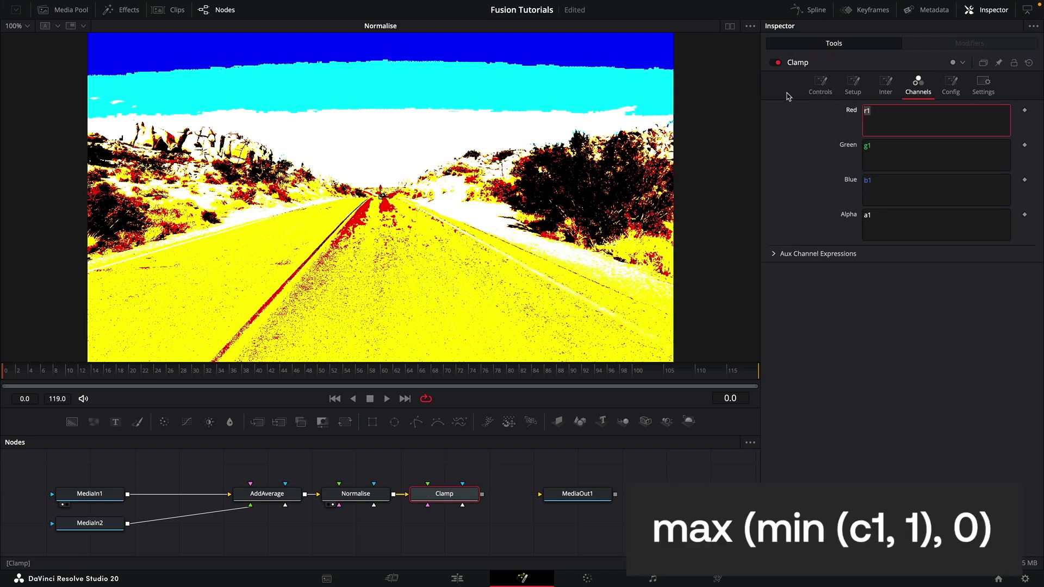
pyautogui.write('Max( min( c1, 1), 0')
pyautogui.moveTo(920, 111); pyautogui.dragTo(703, 84)
pyautogui.hotkey('ctrl', 'c')
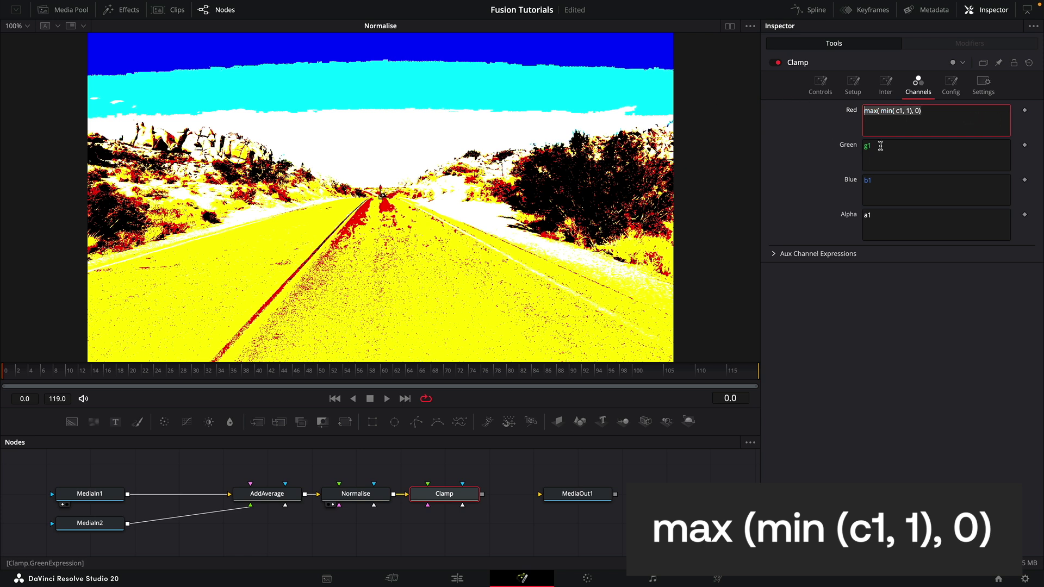
pyautogui.click(881, 145)
pyautogui.hotkey('ctrl', 'v')
pyautogui.click(880, 179)
pyautogui.hotkey('ctrl', 'v')
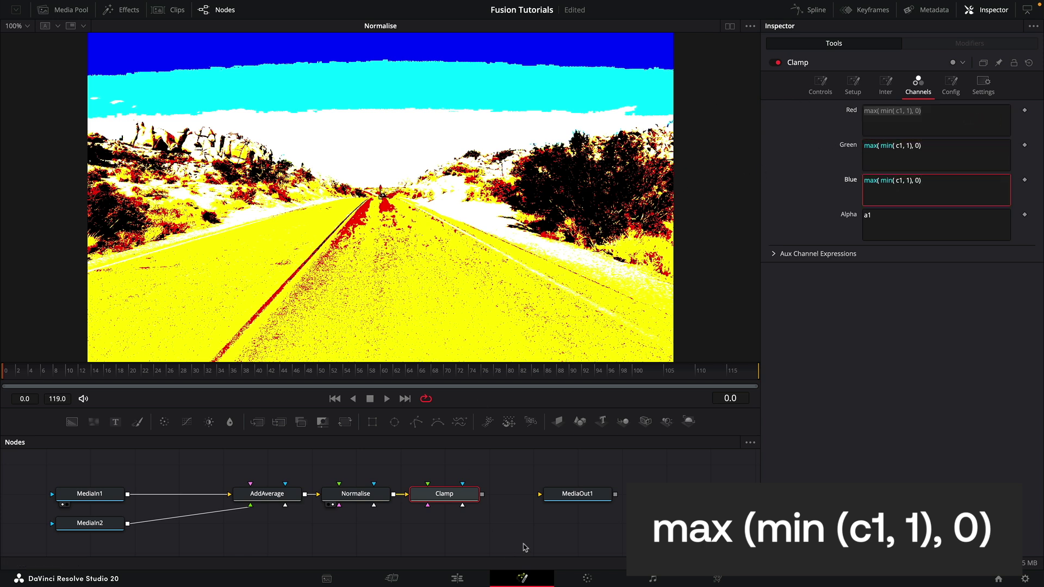
pyautogui.click(456, 486)
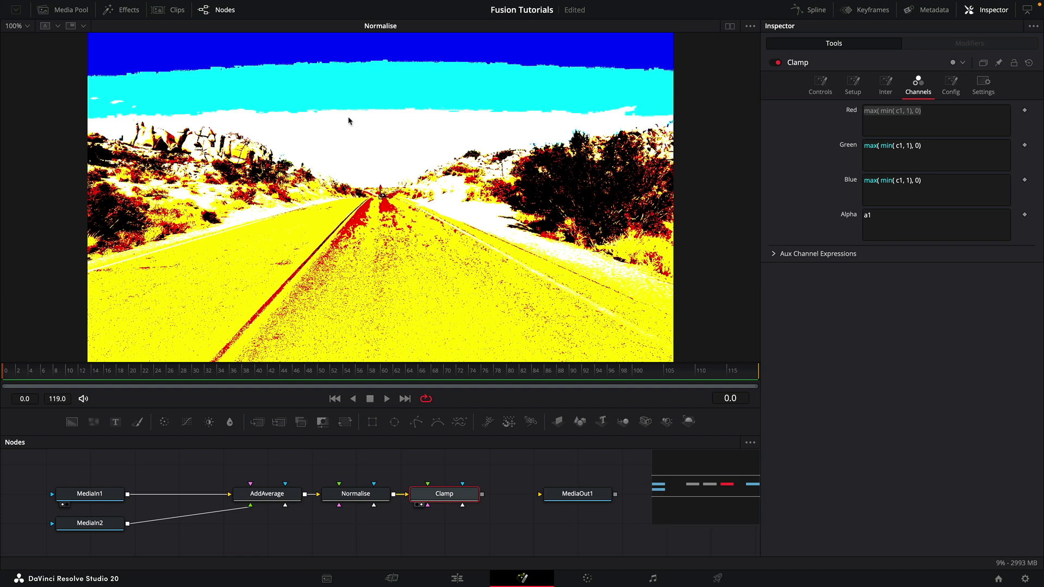
pyautogui.press('1')
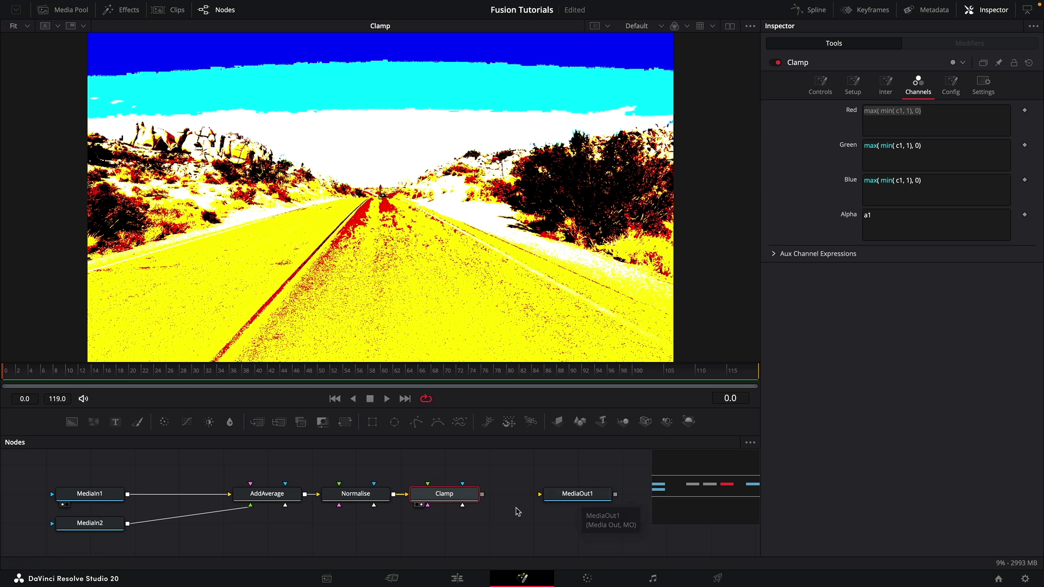
# Step: Add a Dent node above Clamp and rename it Ctl
pyautogui.moveTo(517, 505); pyautogui.dragTo(542, 529)
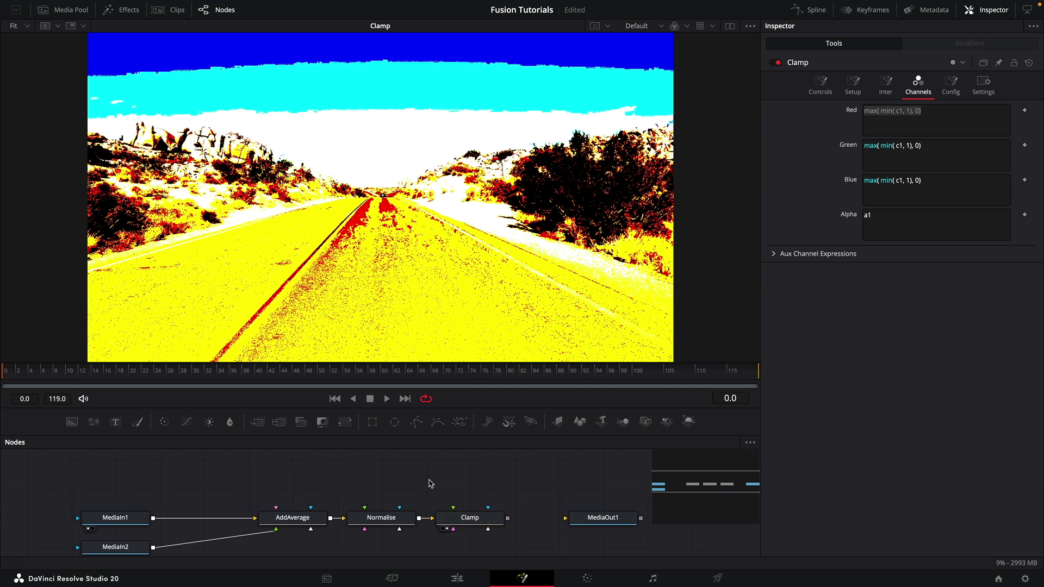
pyautogui.hotkey('shift', 'space')
pyautogui.write('de')
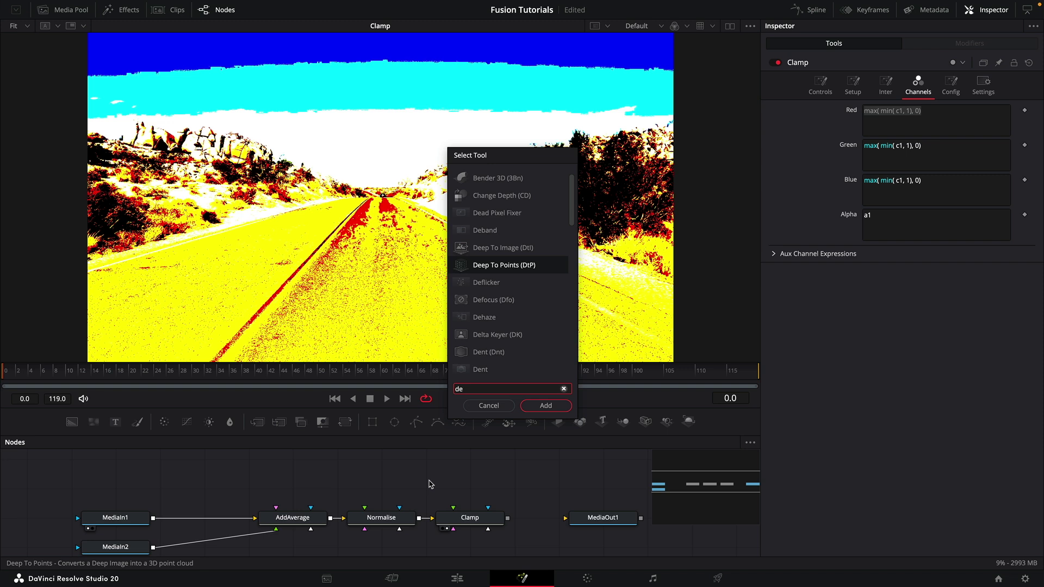
pyautogui.write('n')
pyautogui.press('Return')
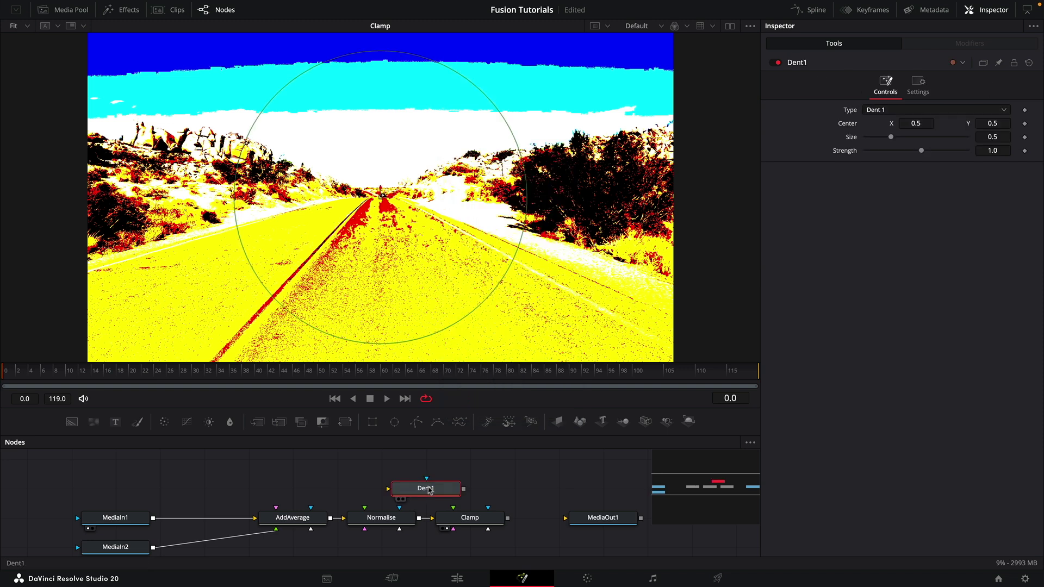
pyautogui.moveTo(430, 487); pyautogui.dragTo(471, 467)
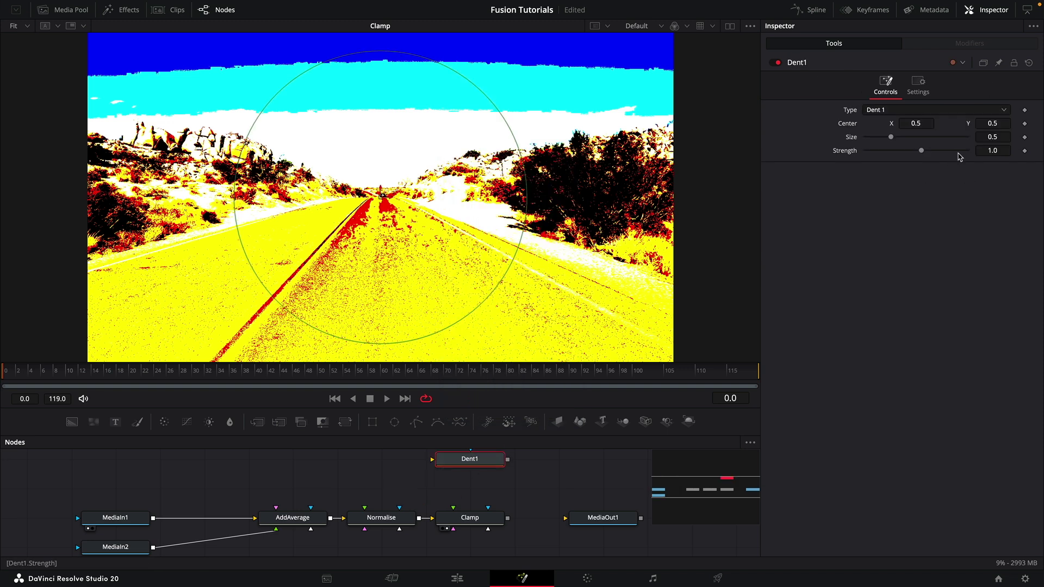
pyautogui.rightClick(827, 59)
pyautogui.click(477, 462)
pyautogui.press('F2')
pyautogui.write('Ctl')
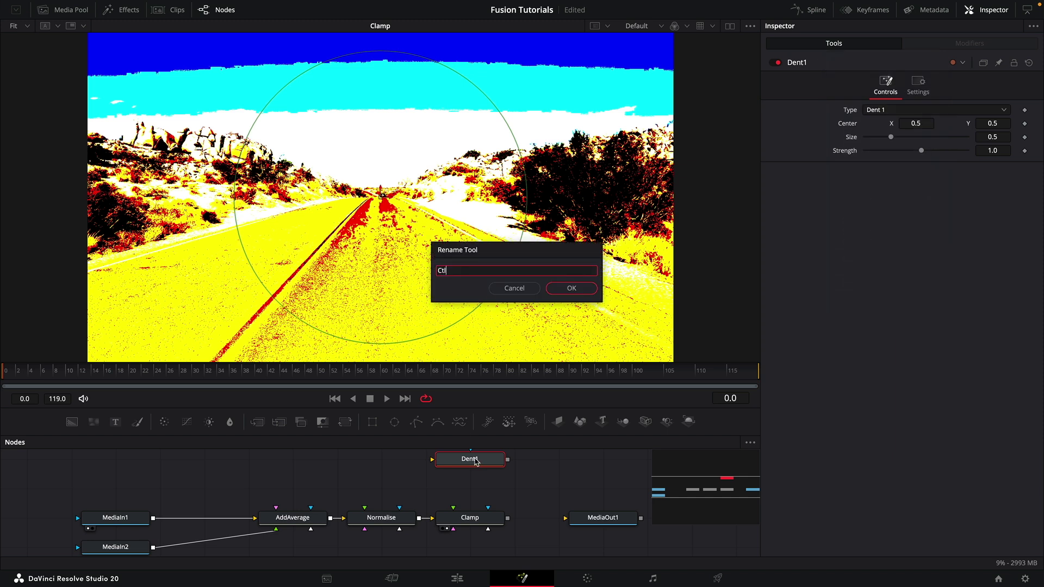
pyautogui.press('Return')
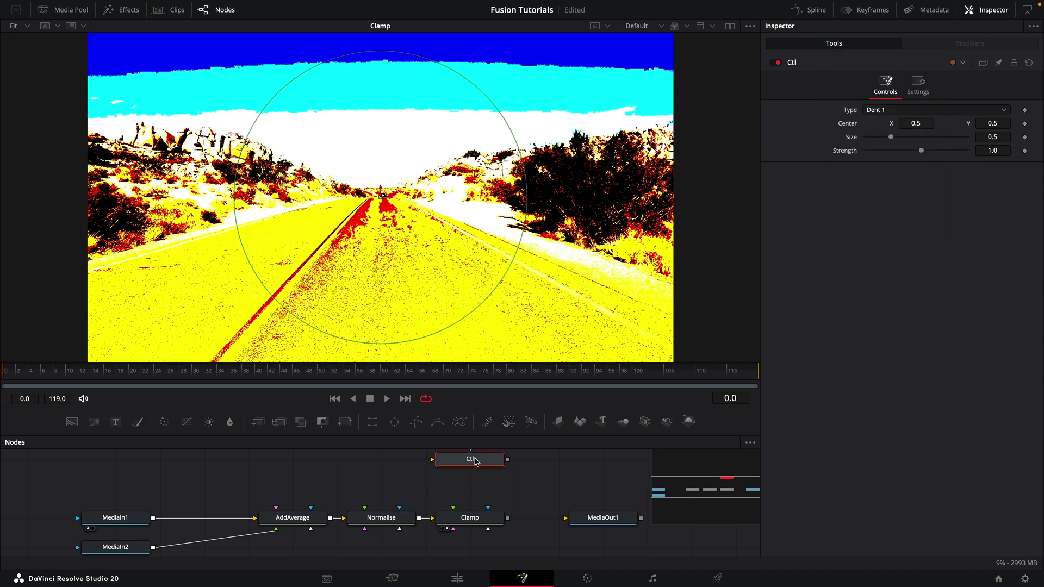
# Step: Add a Fill slider control to Ctl with a default value of 1
pyautogui.rightClick(814, 63)
pyautogui.click(848, 193)
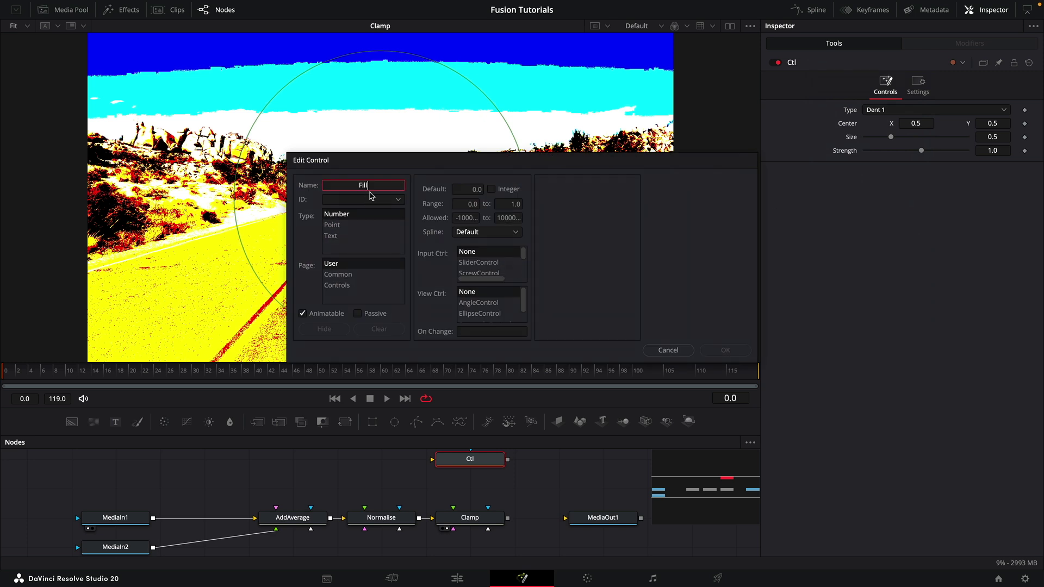
pyautogui.click(474, 264)
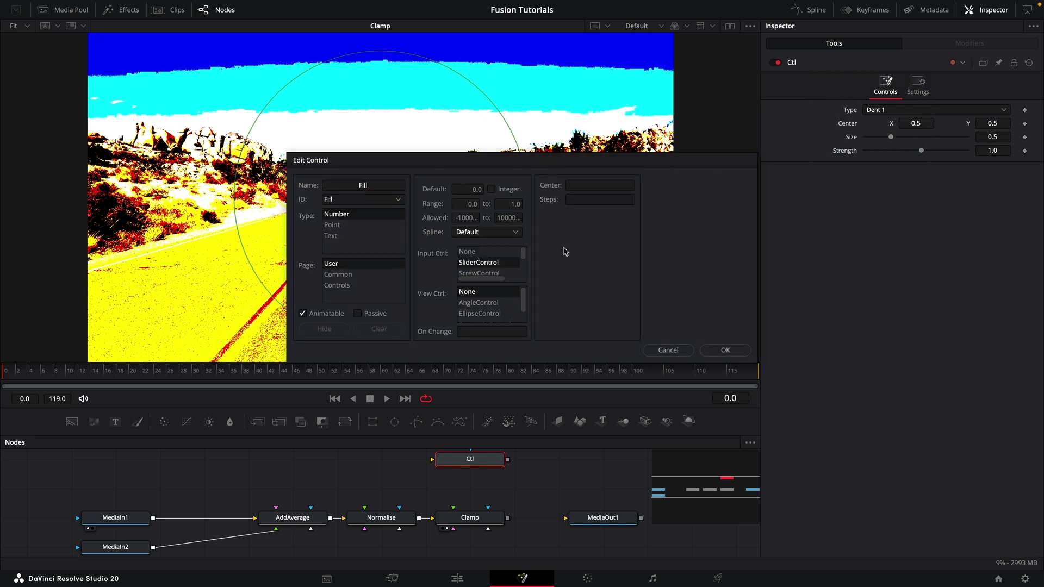
pyautogui.click(461, 189)
pyautogui.write('1')
pyautogui.click(725, 350)
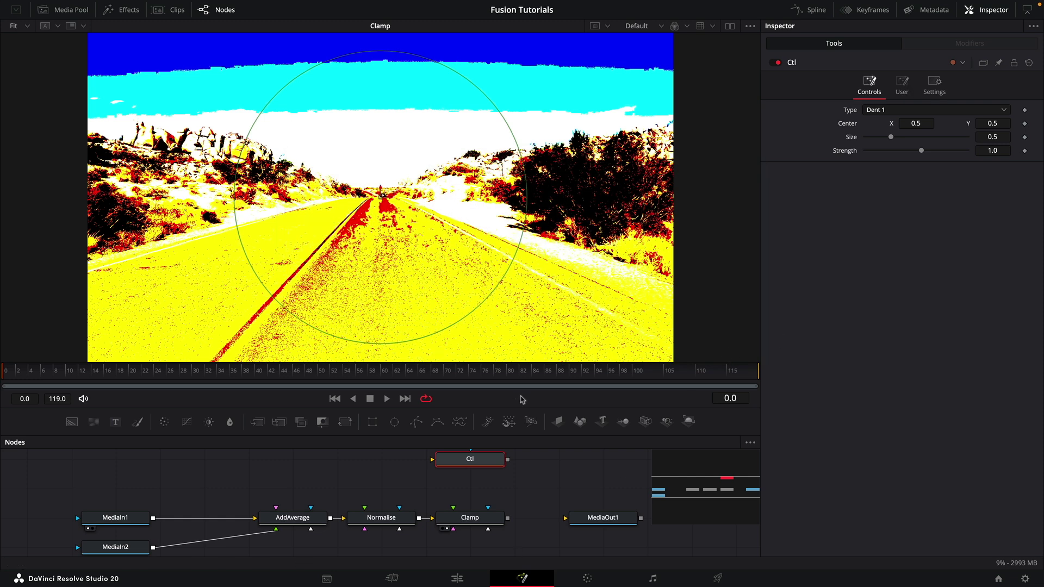
pyautogui.click(901, 84)
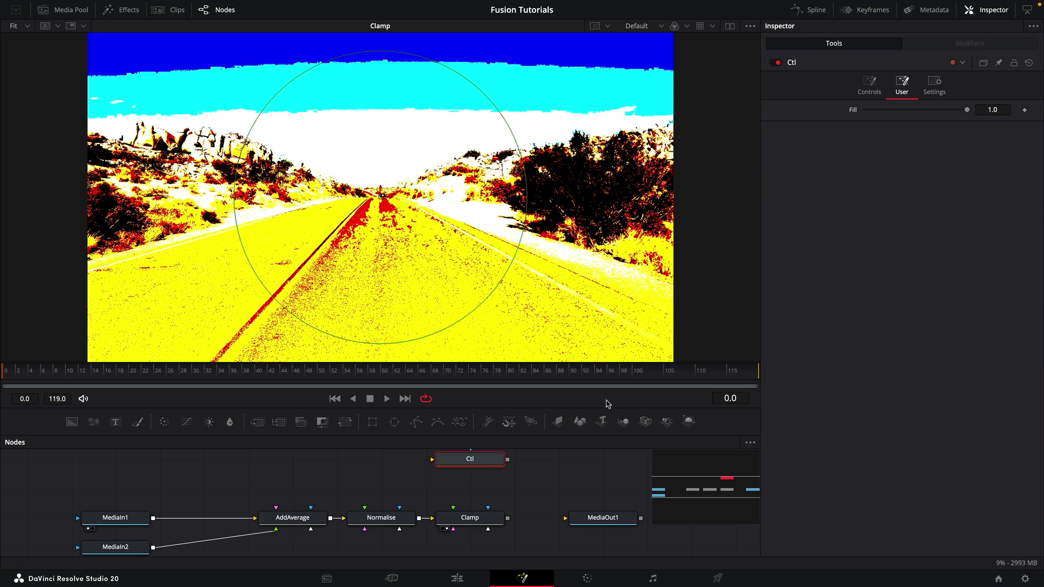
# Step: Give Normalise's Number In 1 the expression Ctl.Fill / 2
pyautogui.click(381, 518)
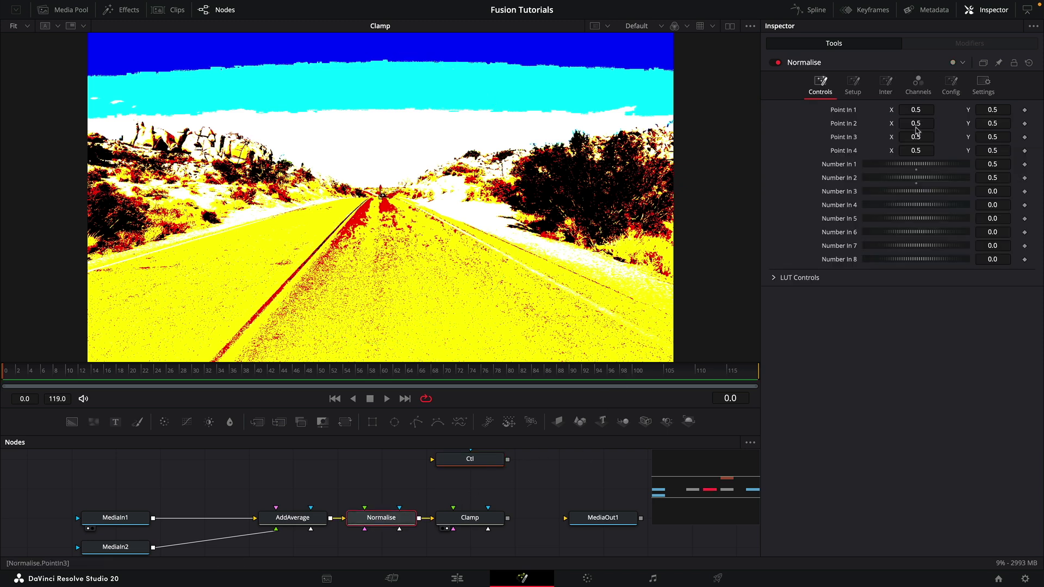
pyautogui.rightClick(915, 166)
pyautogui.click(933, 294)
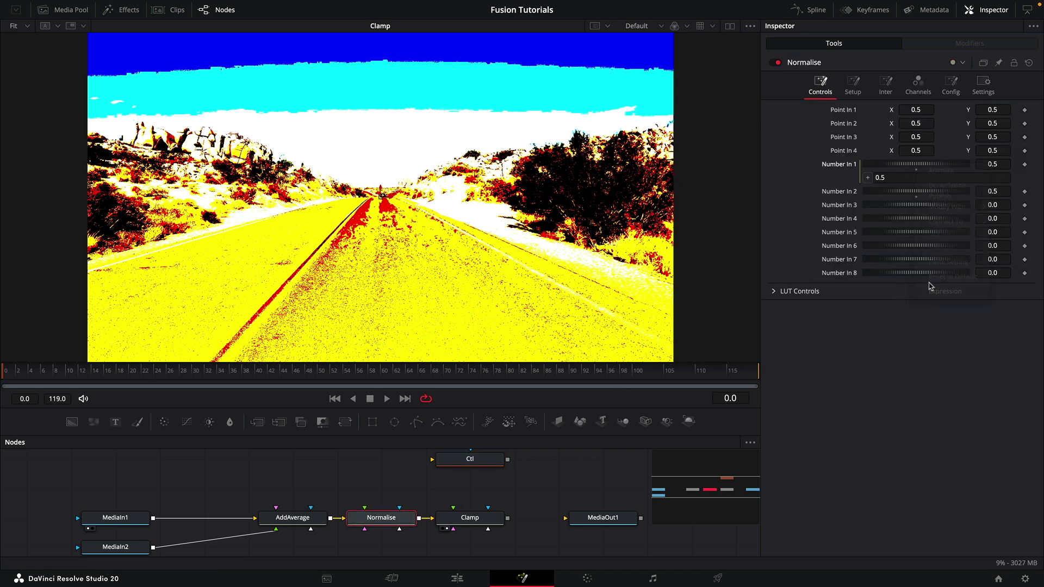
pyautogui.click(906, 179)
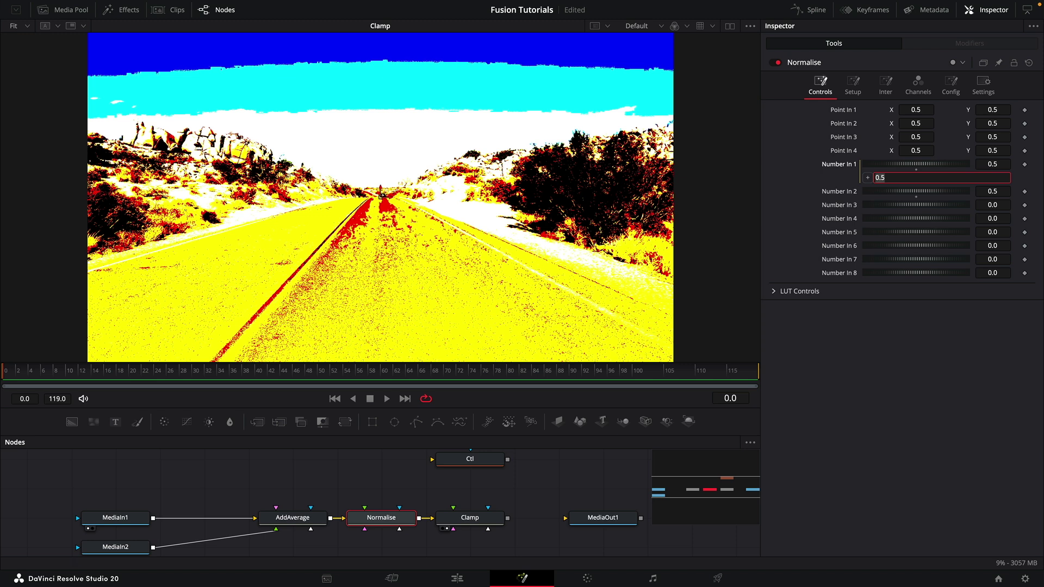
pyautogui.write('Ctl.Fill / 2')
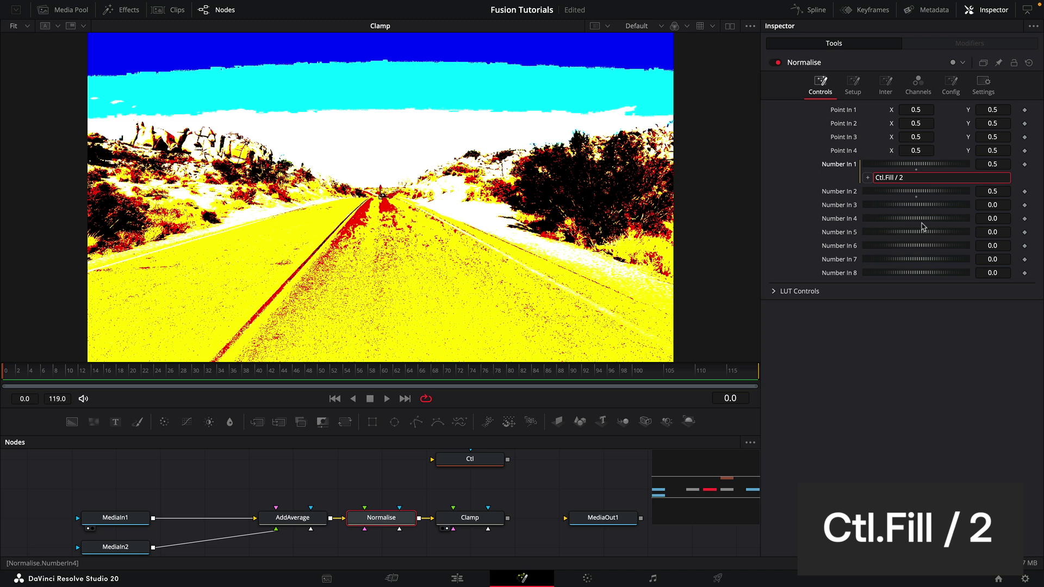
# Step: Set Normalise's Number In 2 expression to 1 minus Number In 1
pyautogui.rightClick(917, 194)
pyautogui.click(962, 320)
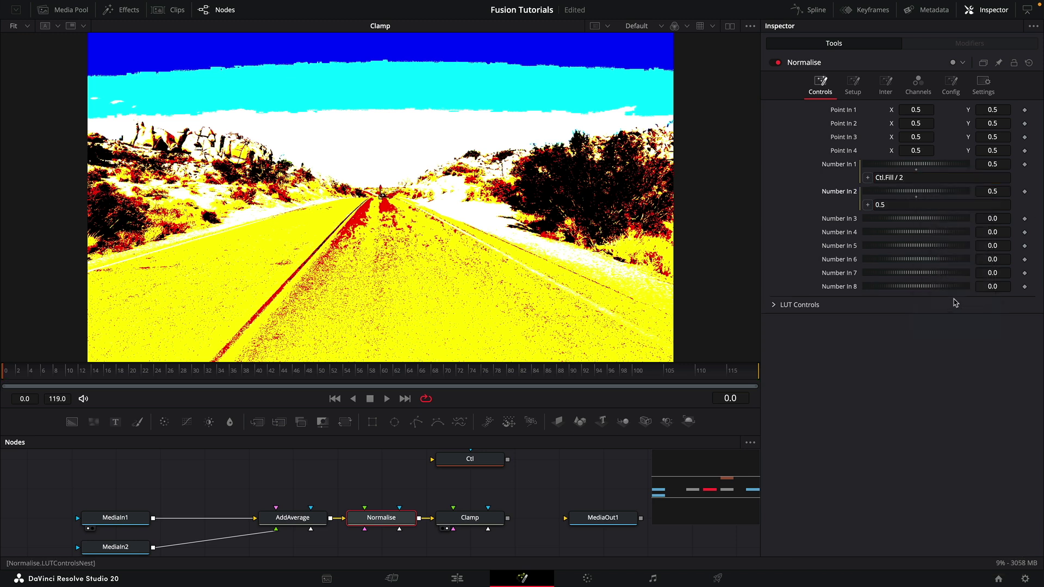
pyautogui.click(925, 206)
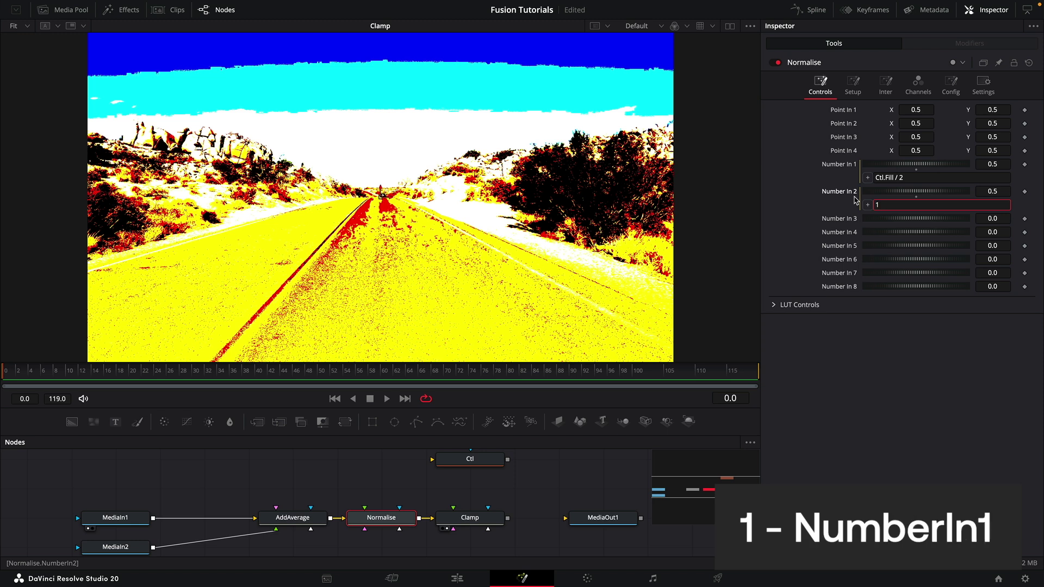
pyautogui.press('Return')
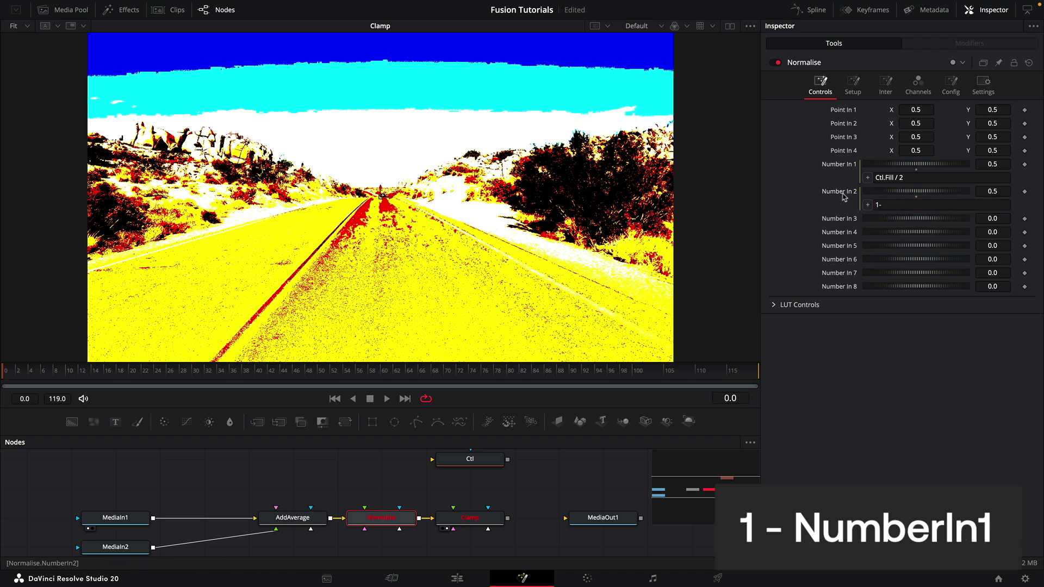
pyautogui.moveTo(868, 207); pyautogui.dragTo(830, 161)
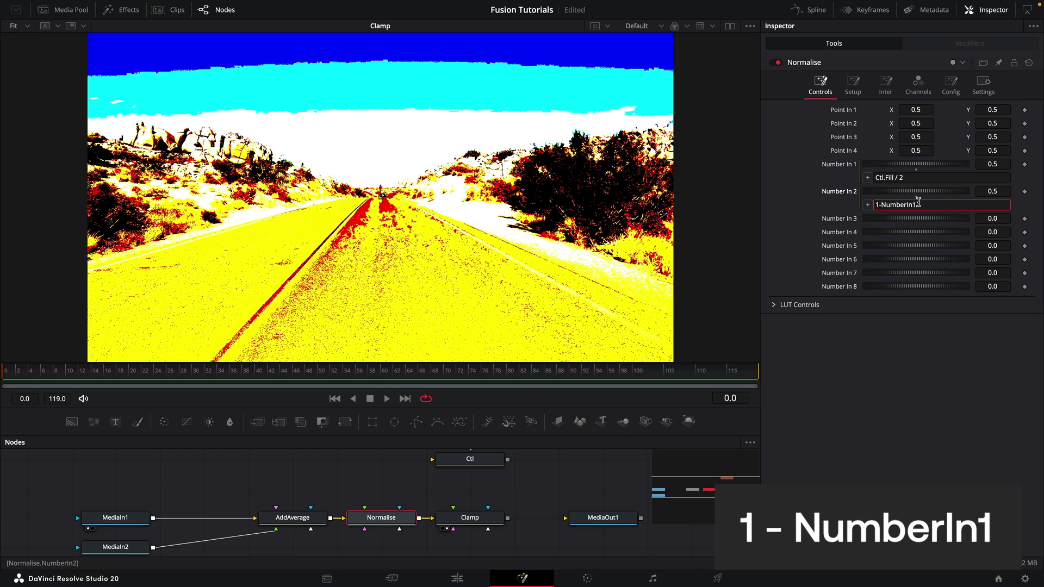
# Step: Drag Ctl's Fill slider from 1.0 down to 0.0
pyautogui.scroll(1, 443, 467)
pyautogui.click(443, 475)
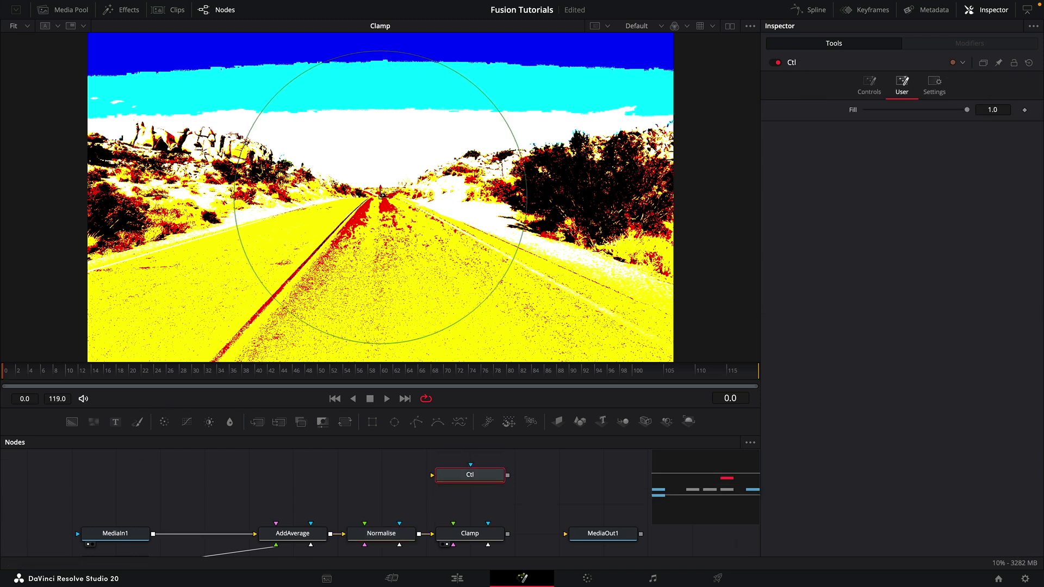
pyautogui.moveTo(967, 109); pyautogui.dragTo(858, 124)
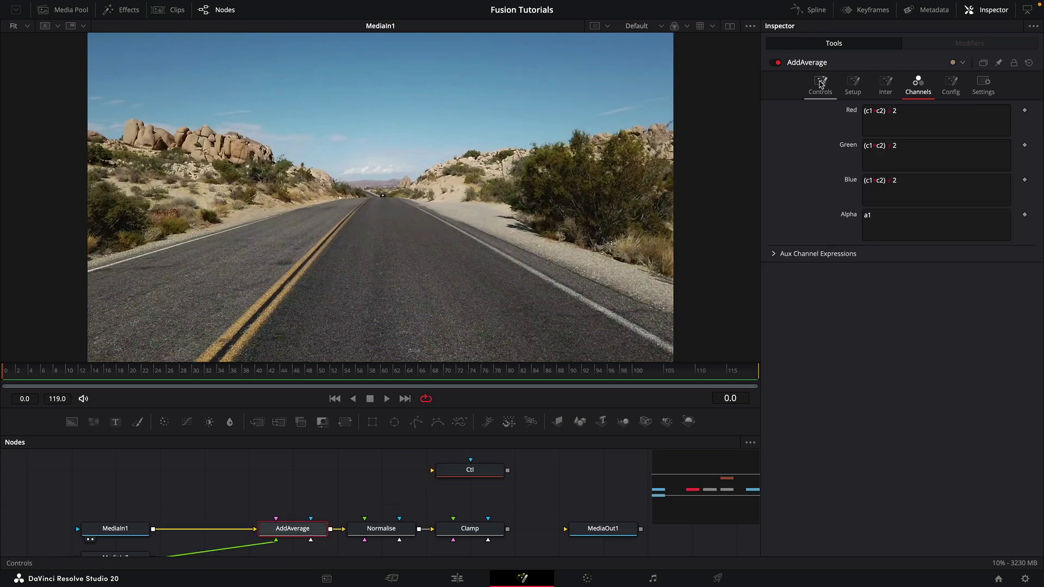
# Step: Give AddAverage's Number In 1 the expression Ctl.Fill
pyautogui.click(821, 85)
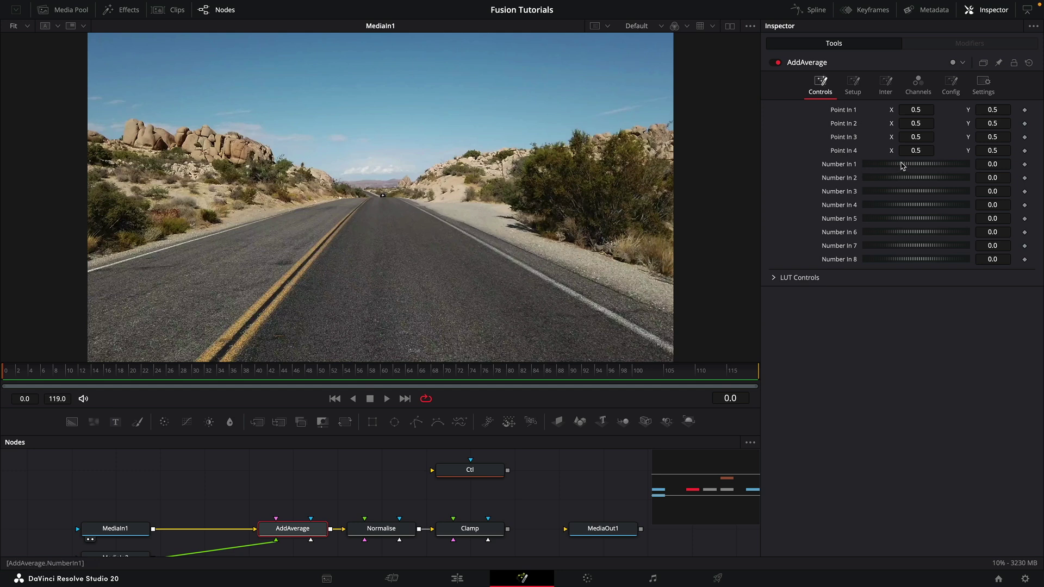
pyautogui.rightClick(902, 166)
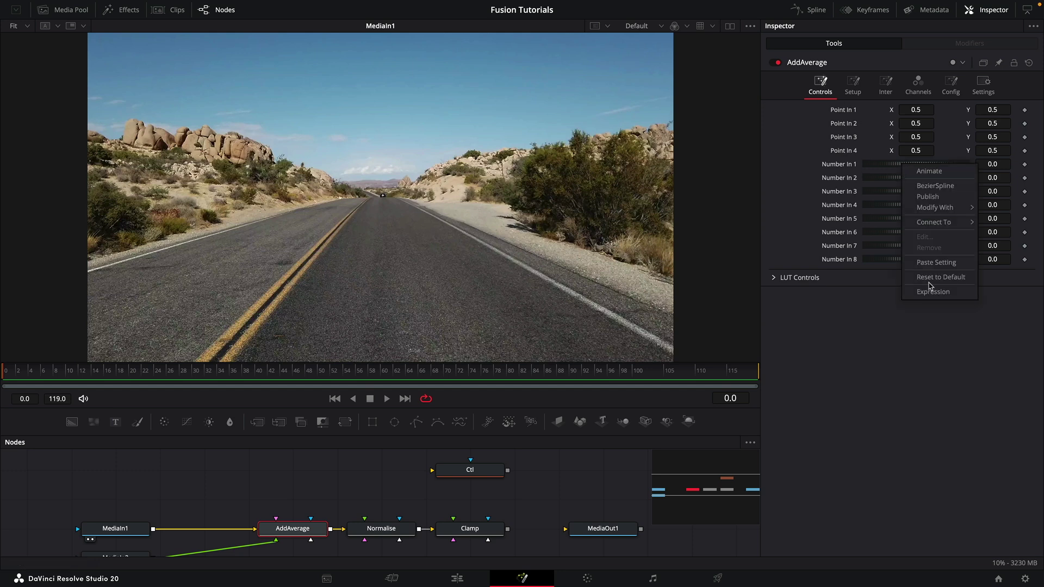
pyautogui.click(931, 288)
pyautogui.press('BackSpace')
pyautogui.press('BackSpace')
pyautogui.press('BackSpace')
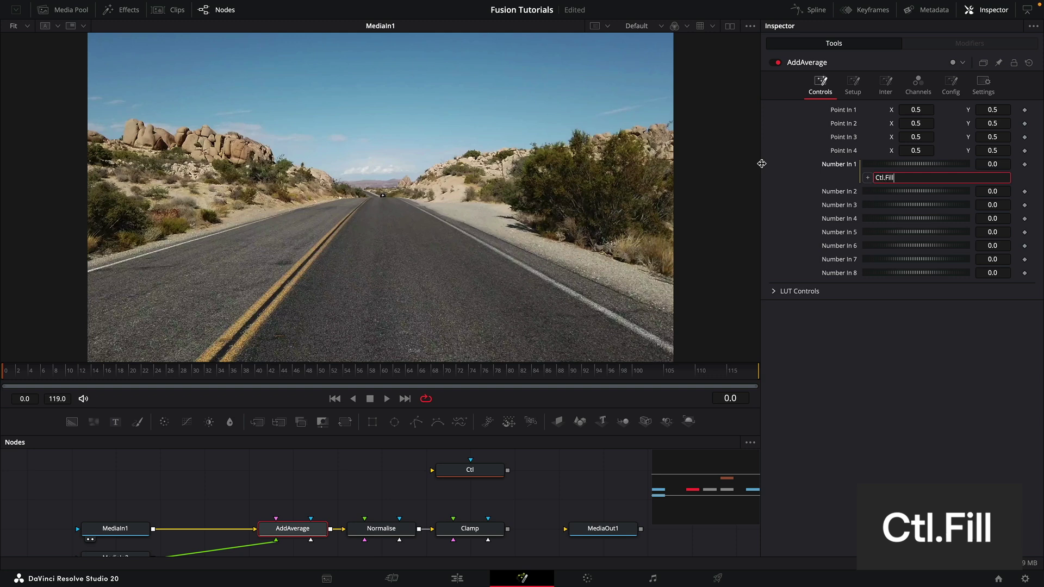
pyautogui.write('Ctl.Fill')
pyautogui.press('Return')
# Step: Replace AddAverage's Red, Green and Blue expressions with ((c1 * (2 - n1)) + (c2 * n1)) / 2
pyautogui.click(917, 86)
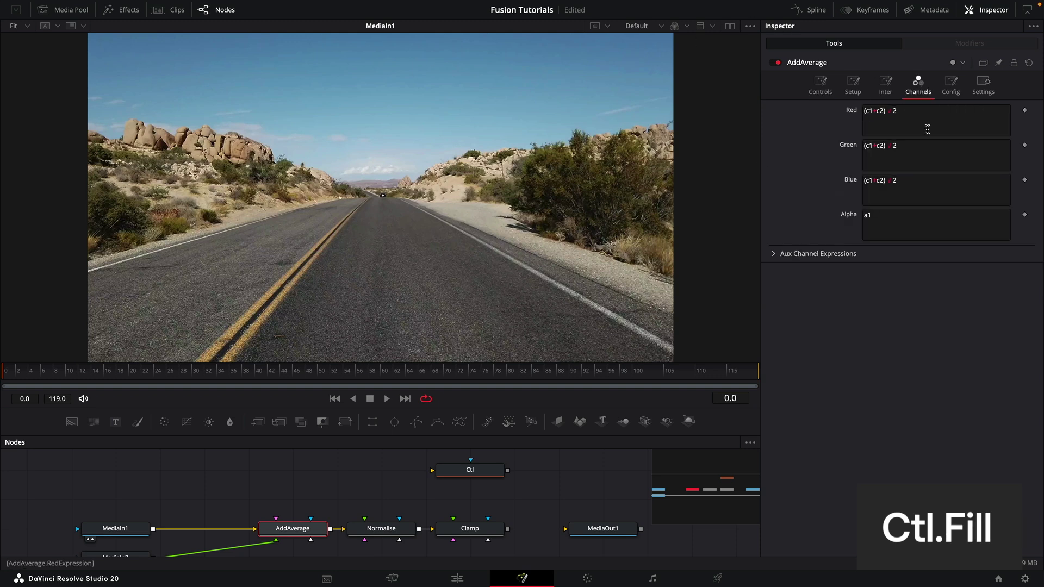
pyautogui.tripleClick(939, 122)
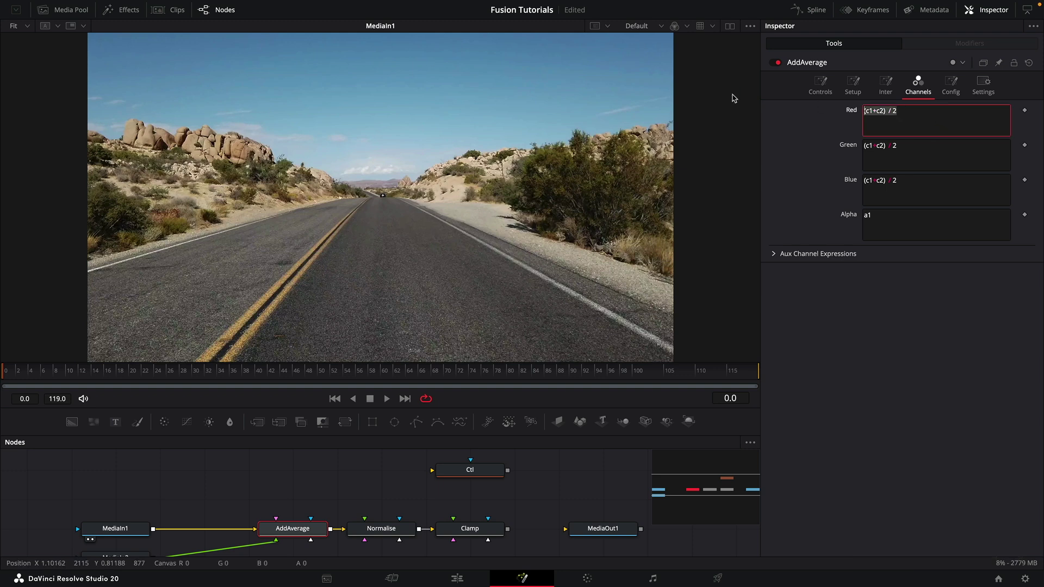
pyautogui.write('((c1 * (2 - n1)) + (c2 * n1)) / 2')
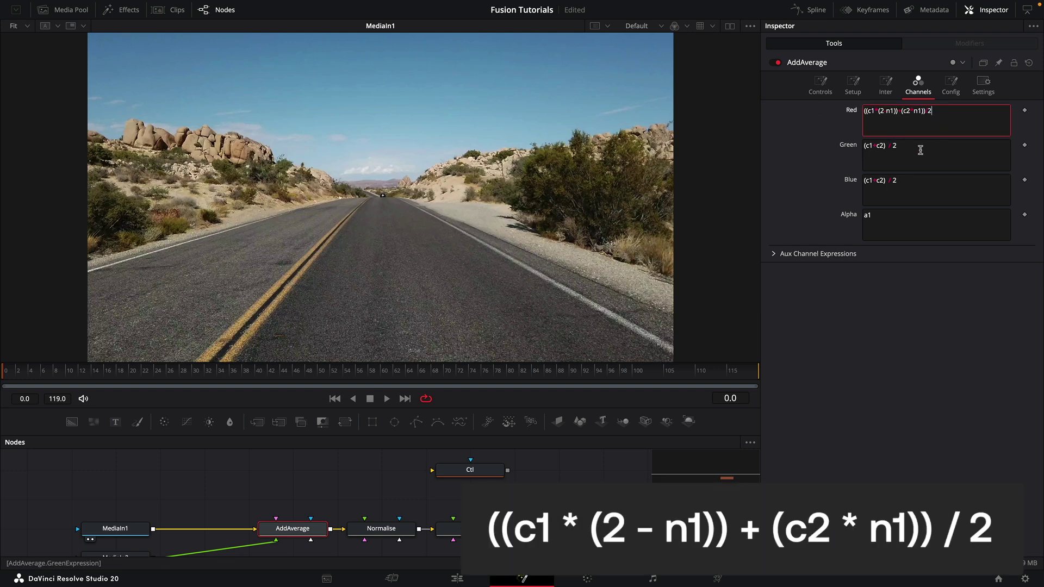
pyautogui.tripleClick(920, 150)
pyautogui.write('((c1 * (2 - n1)) + (c2 * n1)) / 2')
pyautogui.tripleClick(933, 182)
pyautogui.write('((c1 * (2 - n1)) + (c2 * n1)) / 2')
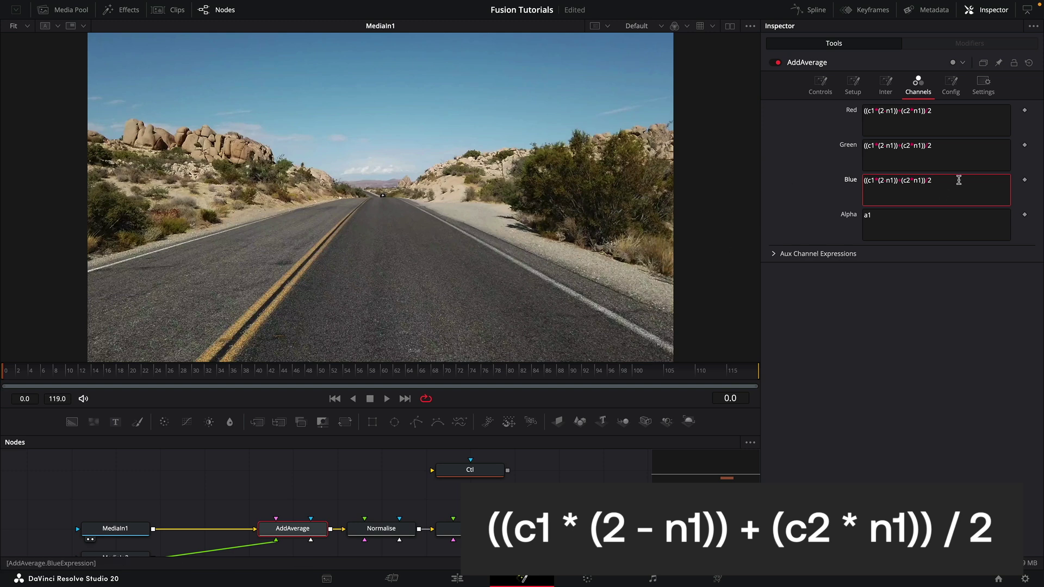
# Step: View the Clamp output and move Ctl's Fill from 0.0 up to 0.717
pyautogui.click(469, 469)
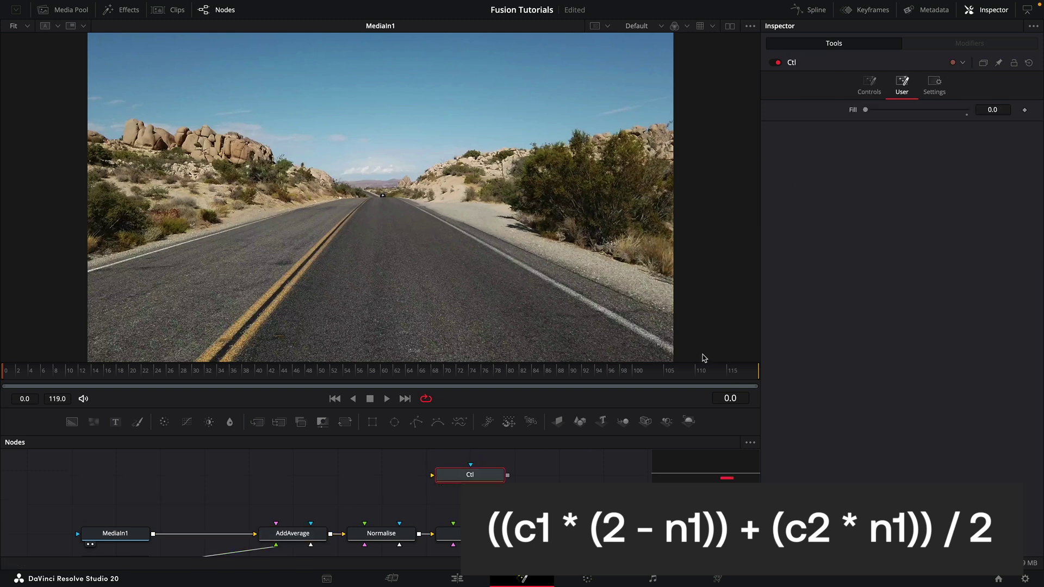
pyautogui.click(445, 544)
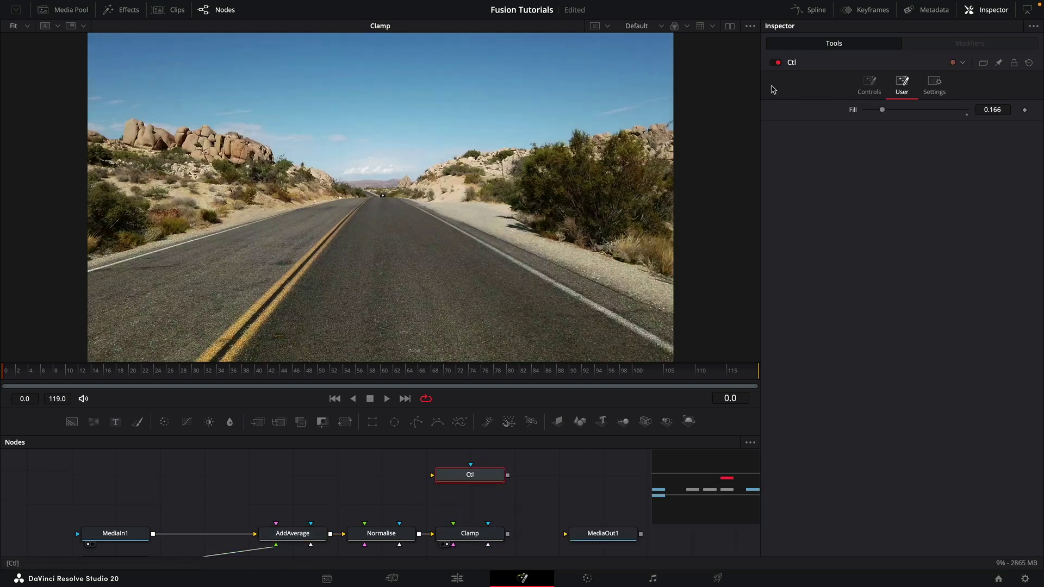
pyautogui.moveTo(882, 110); pyautogui.dragTo(794, 112)
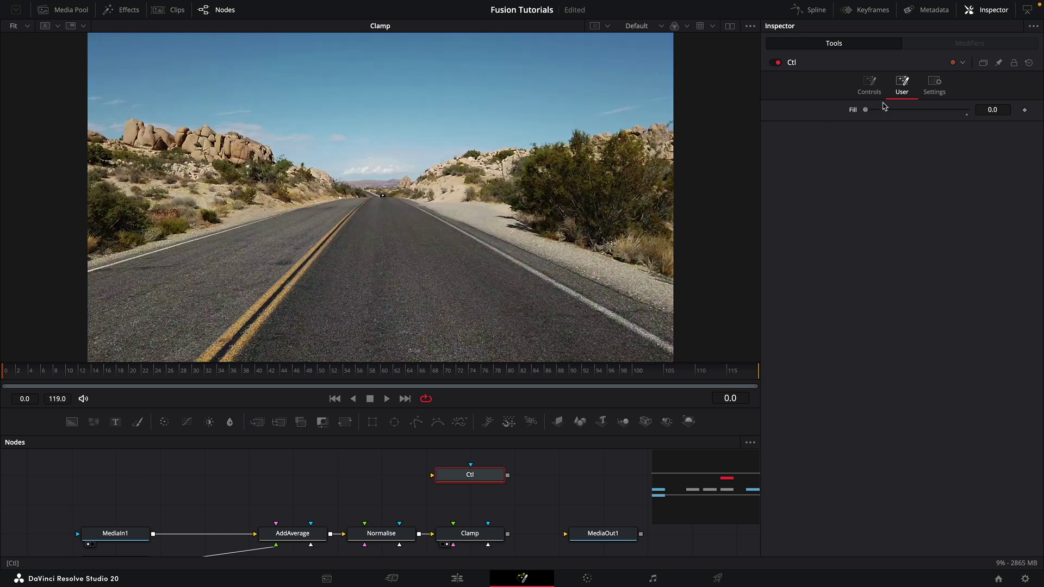
pyautogui.moveTo(866, 112); pyautogui.dragTo(916, 123)
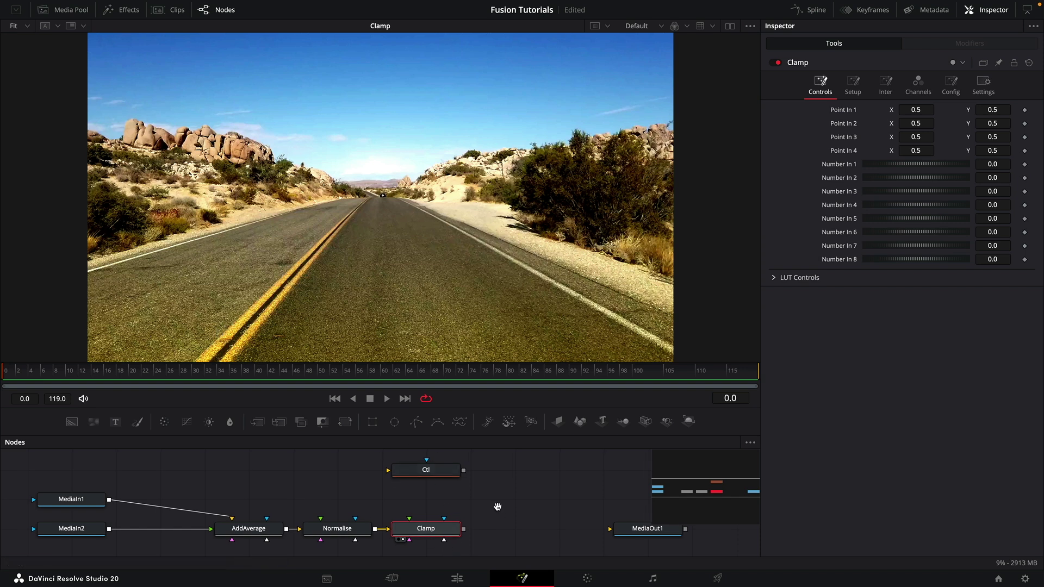
# Step: Add a Custom Tool after Clamp and rename it Smooth
pyautogui.moveTo(496, 505); pyautogui.dragTo(471, 501)
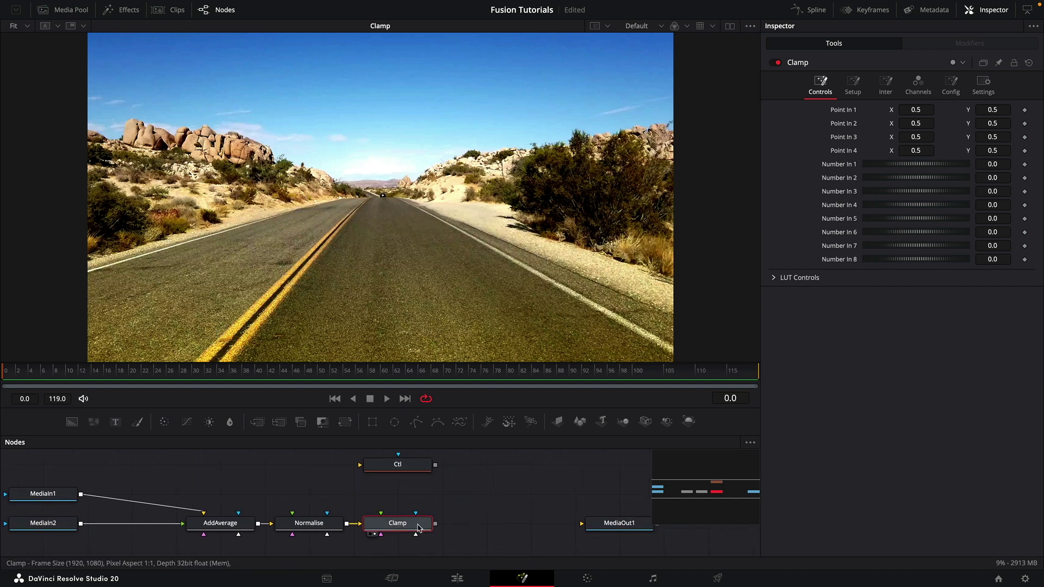
pyautogui.hotkey('shift', 'space')
pyautogui.write('cu')
pyautogui.press('Down')
pyautogui.press('Down')
pyautogui.press('Return')
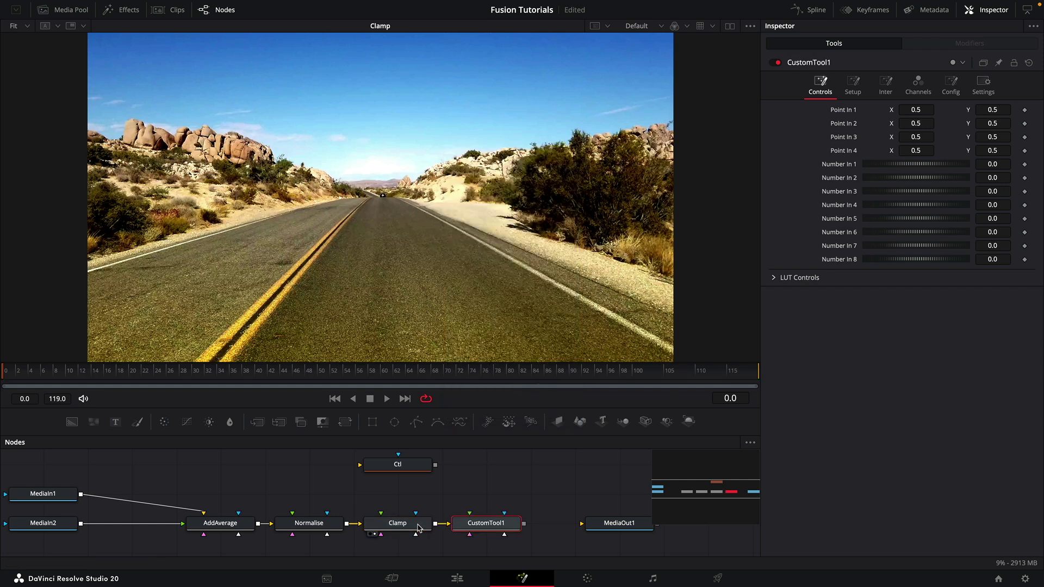
pyautogui.press('F2')
pyautogui.write('Sm')
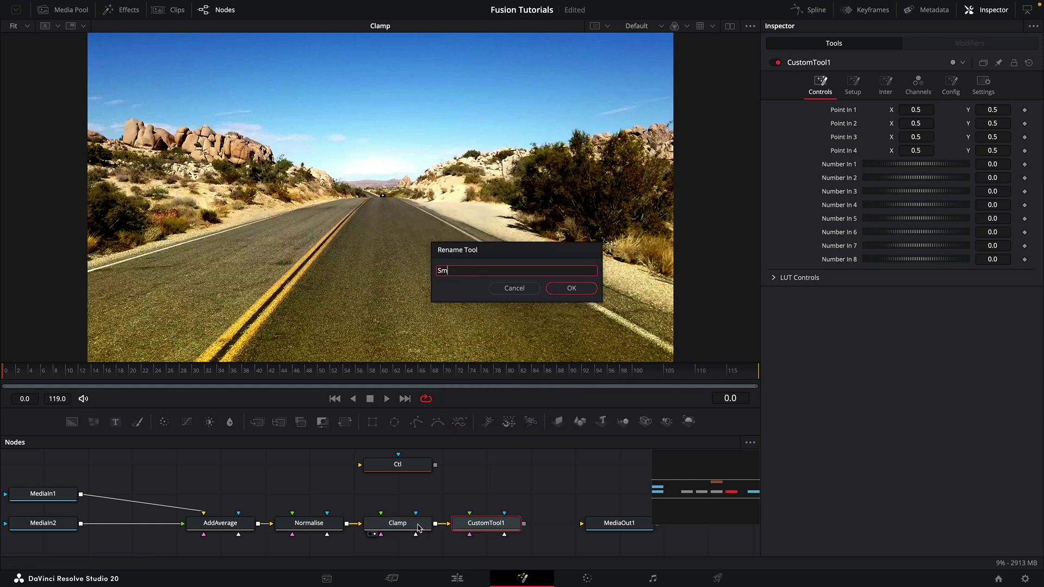
pyautogui.write('ooth')
pyautogui.press('Return')
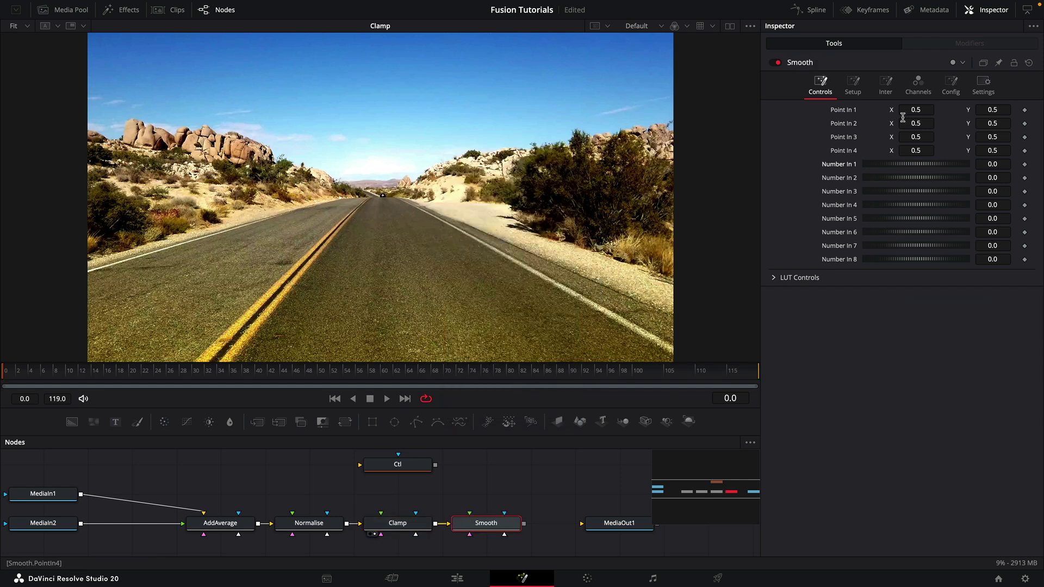
# Step: Give Smooth's Number In 1 the expression Ctl.Fill
pyautogui.rightClick(917, 166)
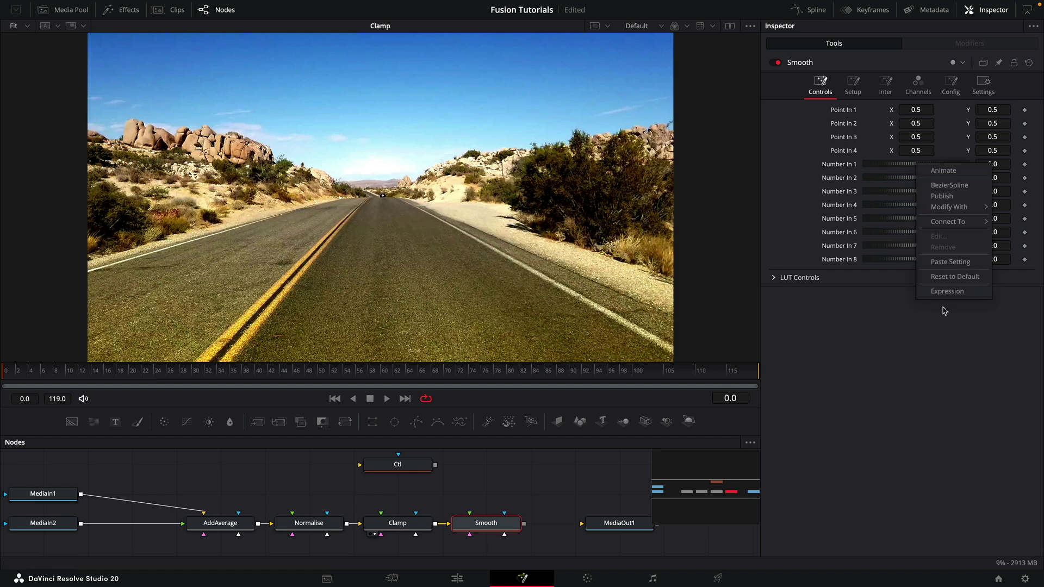
pyautogui.click(948, 292)
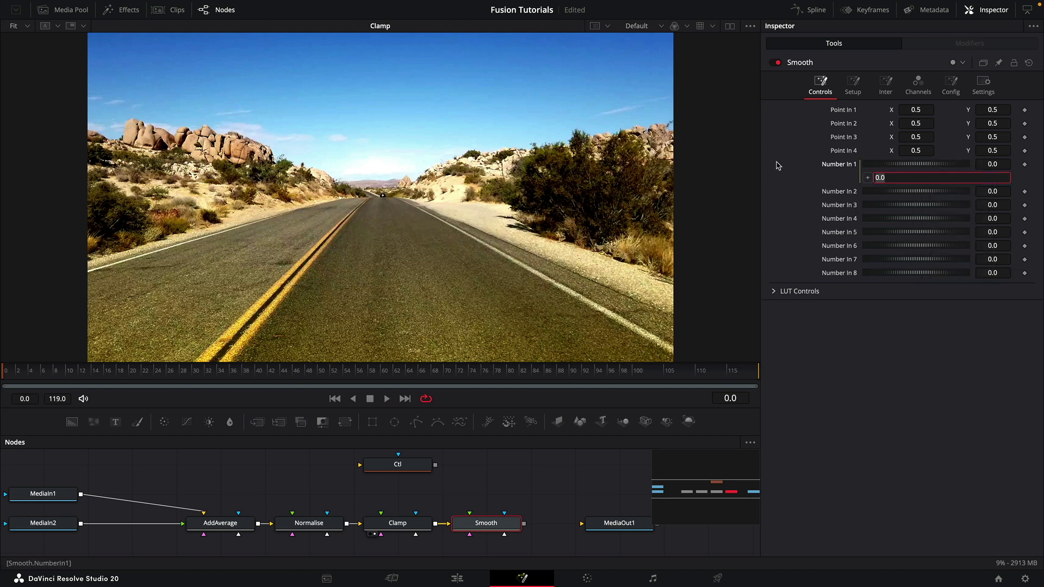
pyautogui.write('Ctl.Fi')
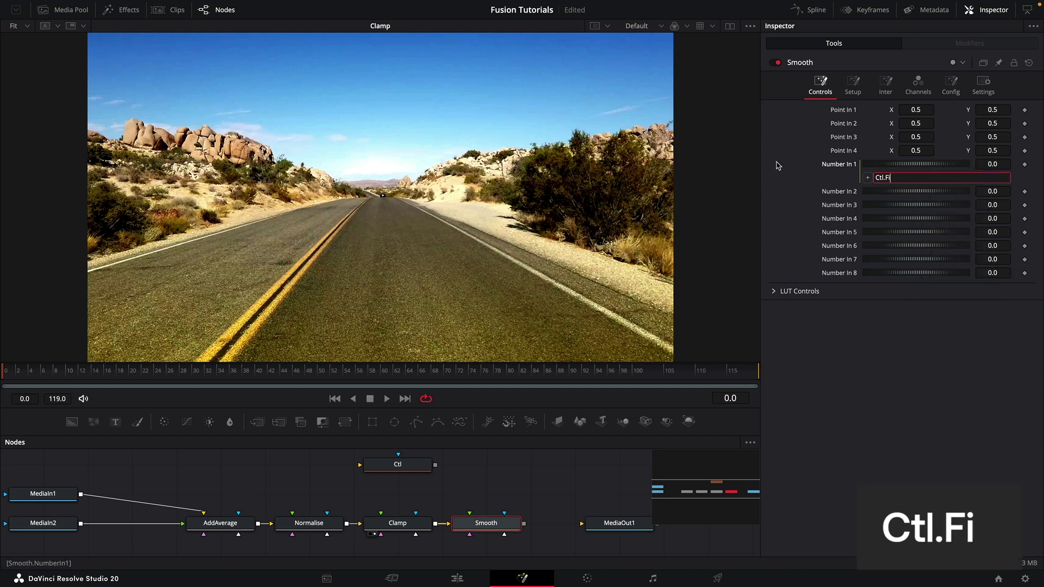
pyautogui.write('ll')
pyautogui.press('Return')
# Step: Paste the smoothstep formula c1^3*(c1*(c1*6-15)+10) into Smooth's Red, Green and Blue channels
pyautogui.click(917, 85)
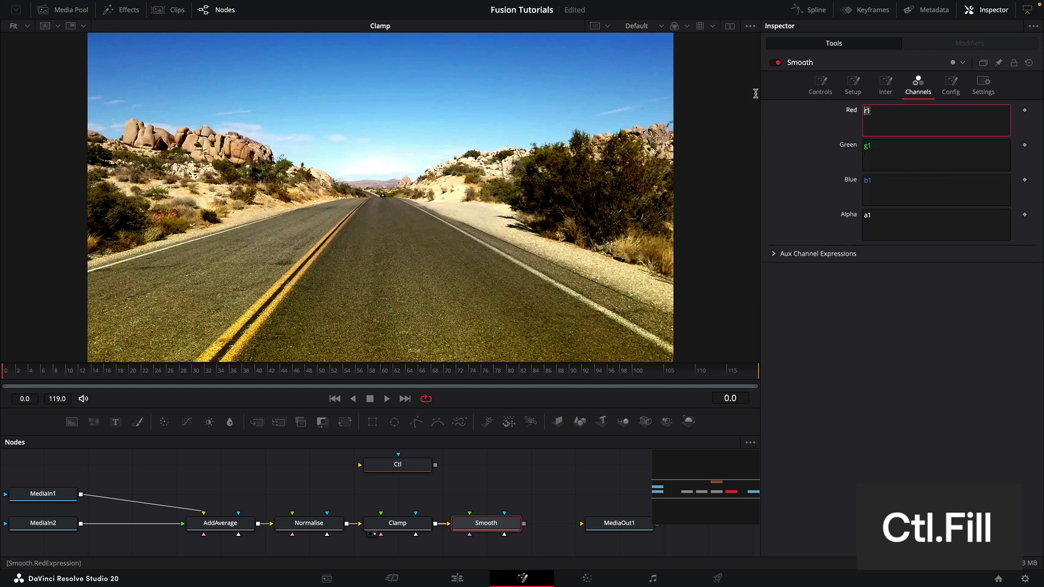
pyautogui.write('(c1 ^ 3 * (c1 * (c1 * 6 - 15) + 10)) * n1 + c1 * (1 - n1)')
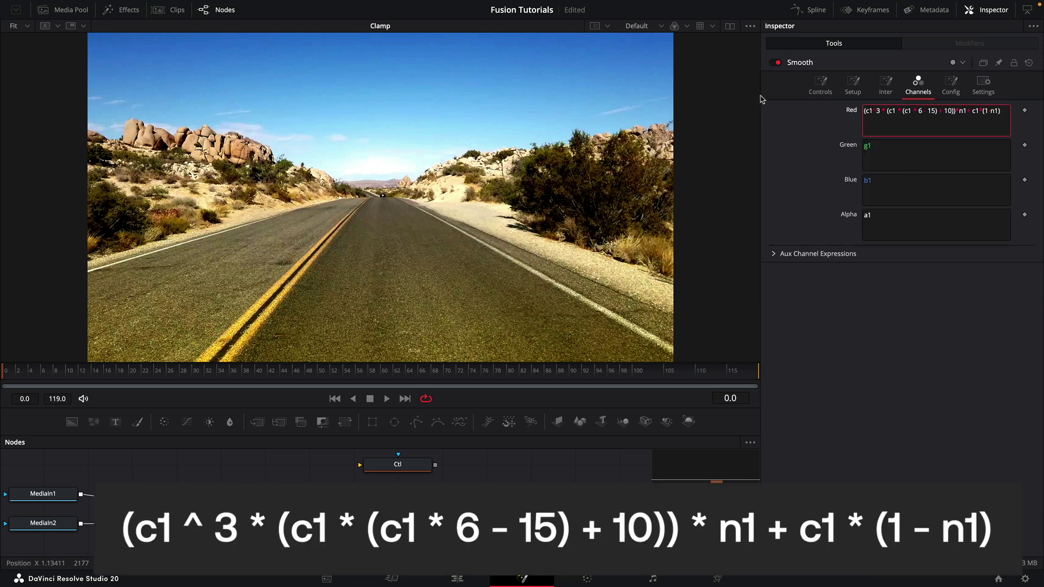
pyautogui.click(897, 147)
pyautogui.write('(c1 ^ 3 * (c1 * (c1 * 6 - 15) + 10)) * n1 + c1 * (1 - n1)')
pyautogui.click(921, 182)
pyautogui.write('(c1 ^ 3 * (c1 * (c1 * 6 - 15) + 10)) * n1 + c1 * (1 - n1)')
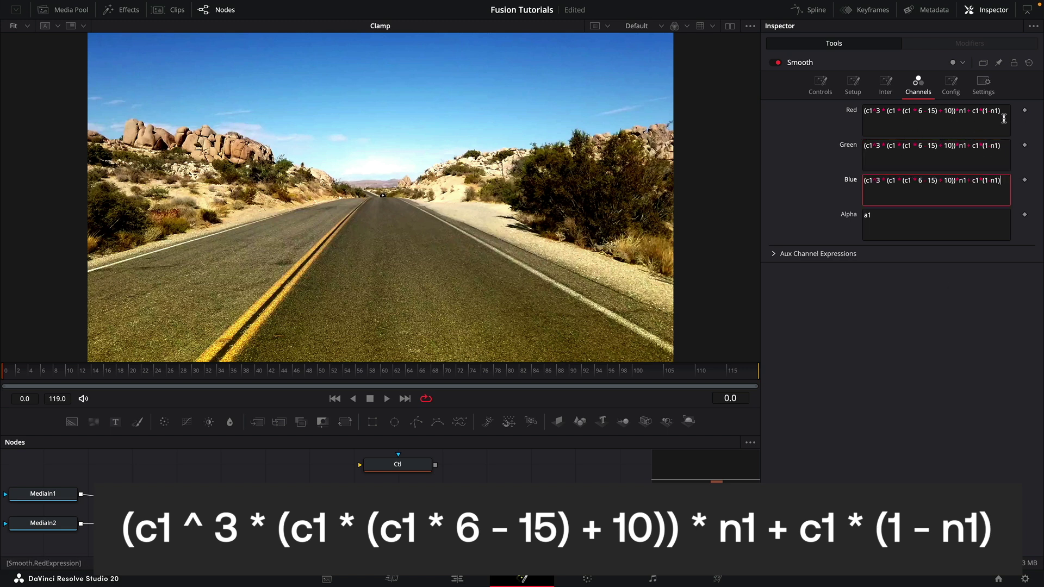
# Step: Save the project and compare the Smooth output against Clamp in the viewer
pyautogui.hotkey('ctrl', 's')
pyautogui.click(415, 226)
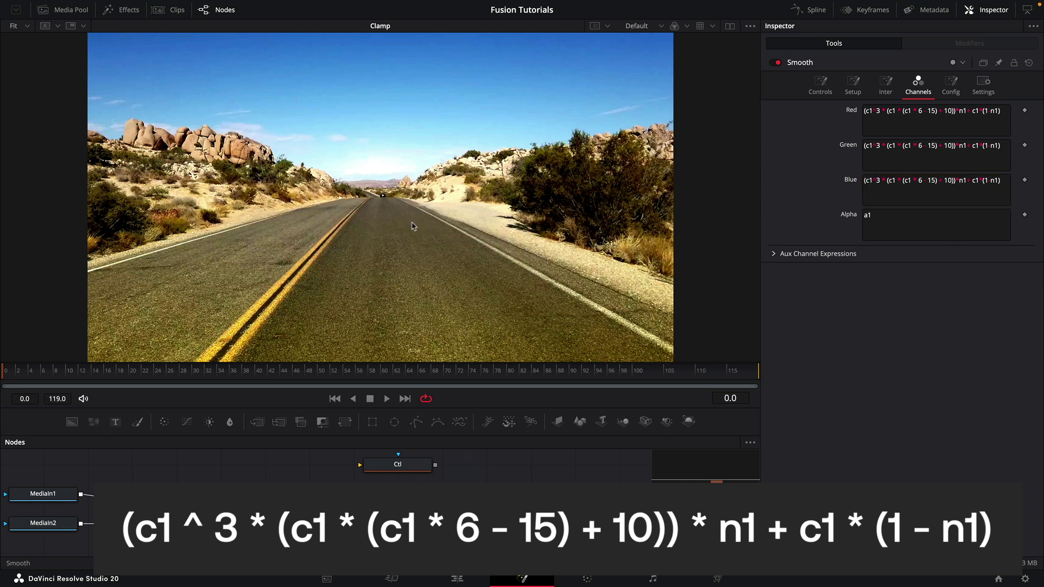
pyautogui.press('1')
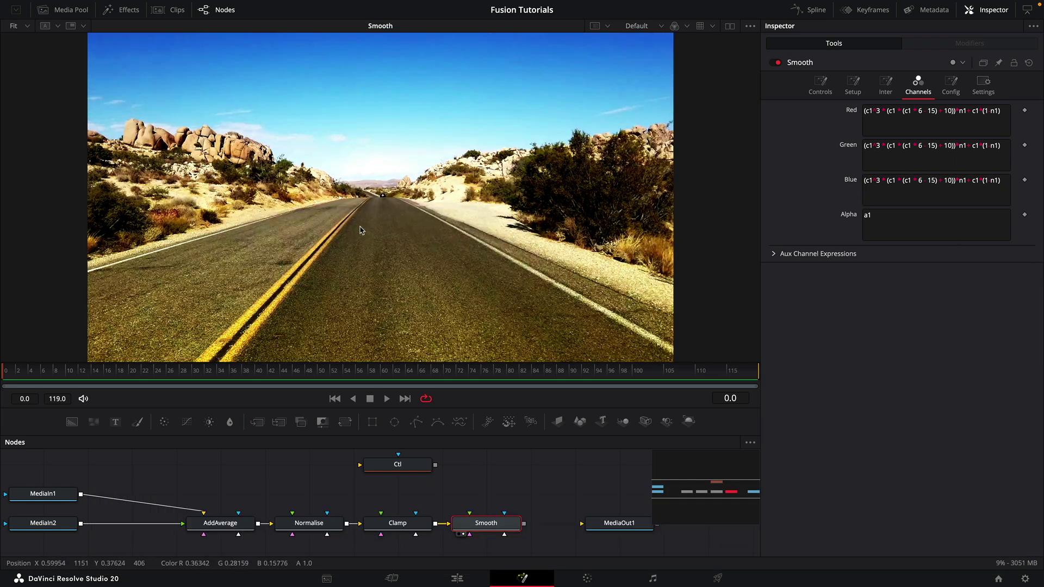
pyautogui.press('1')
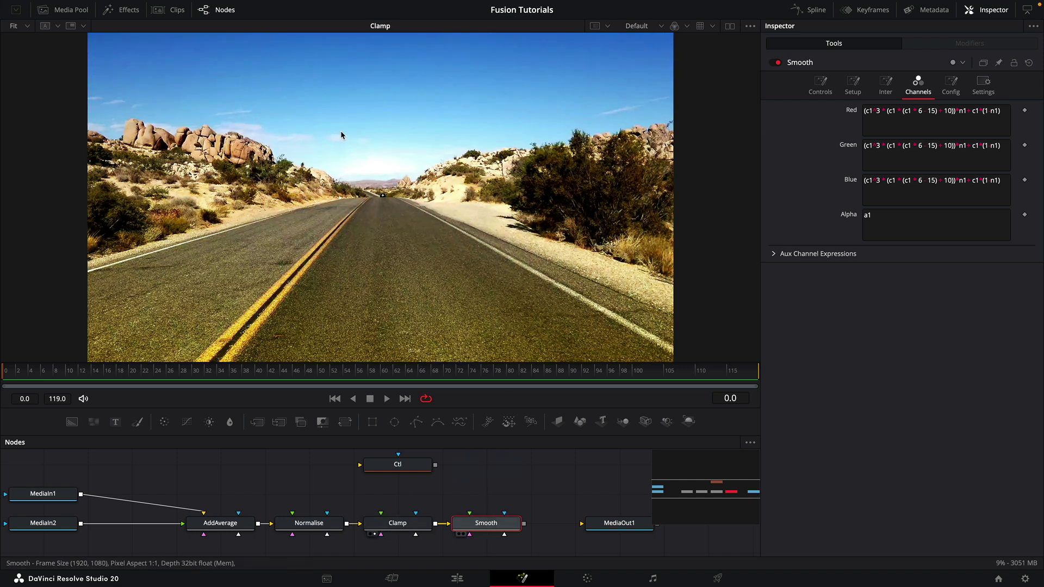
pyautogui.press('1')
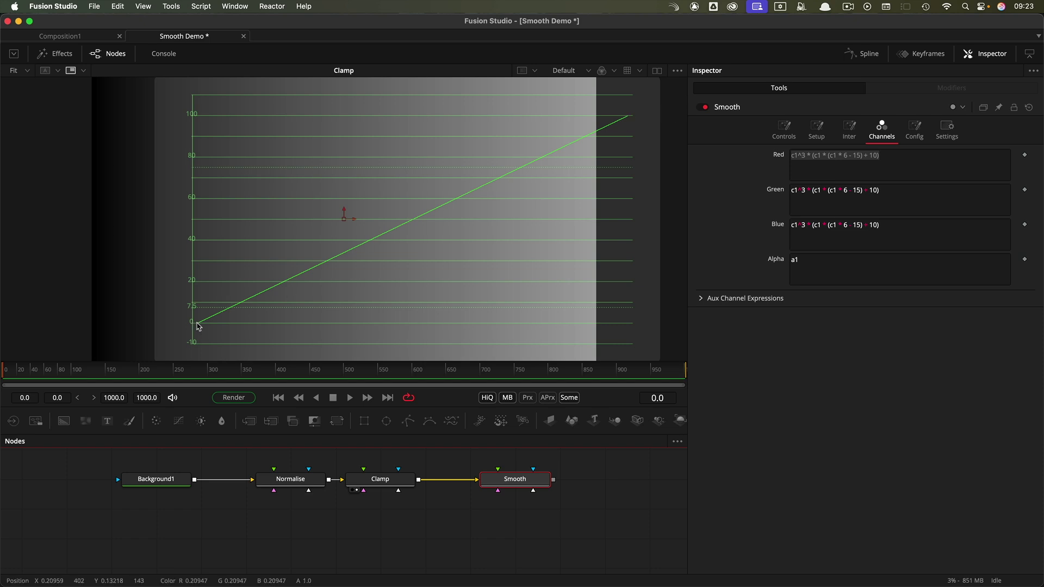
# Step: Set Normalise's Number In 1 to 0.3 and Number In 2 to 0.6, viewing Smooth on the gradient graph
pyautogui.click(298, 480)
pyautogui.click(1004, 208)
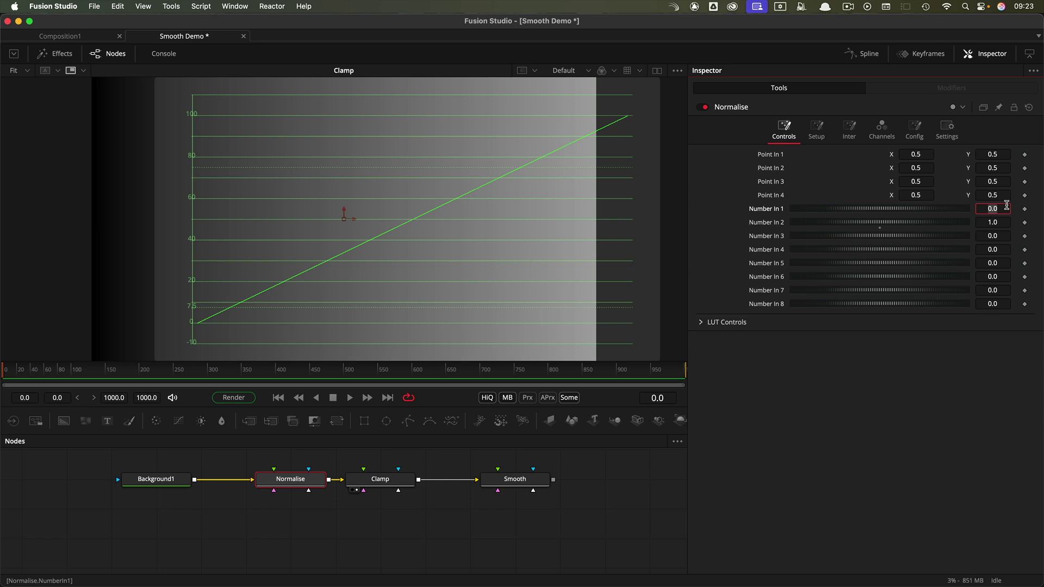
pyautogui.write('0.3')
pyautogui.press('Tab')
pyautogui.write('0.6')
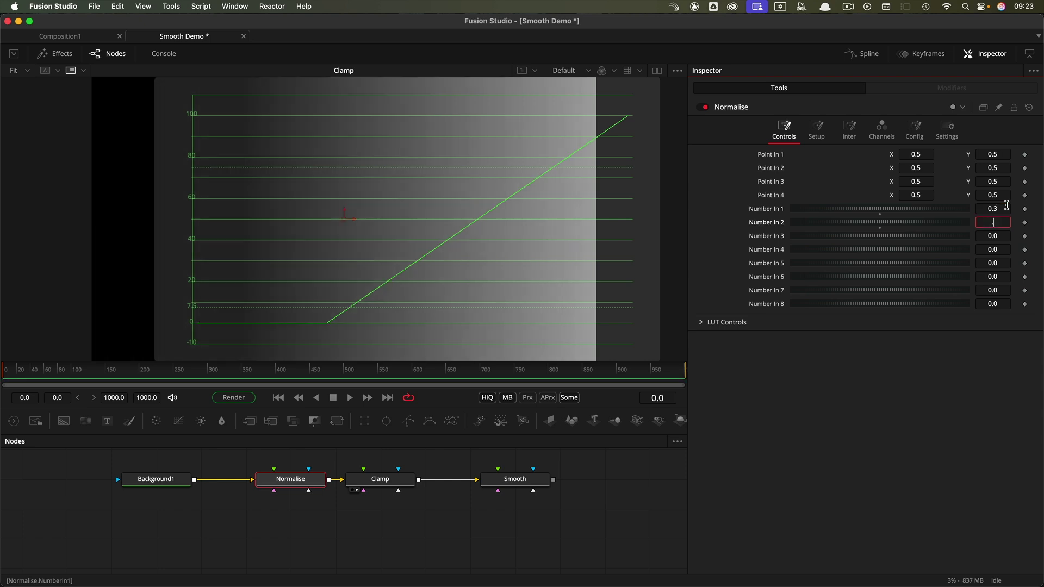
pyautogui.press('Tab')
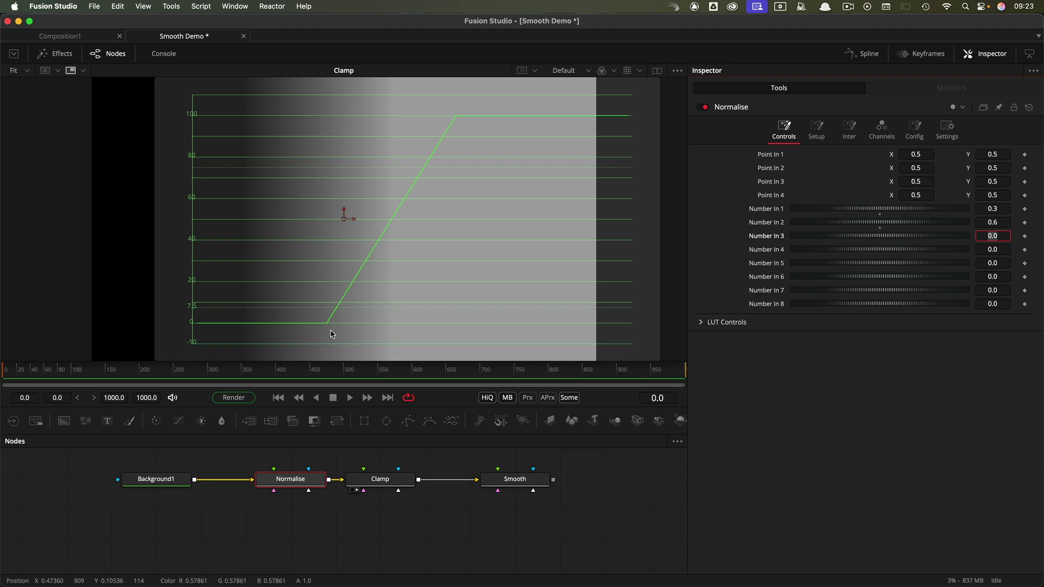
pyautogui.moveTo(524, 484); pyautogui.dragTo(440, 158)
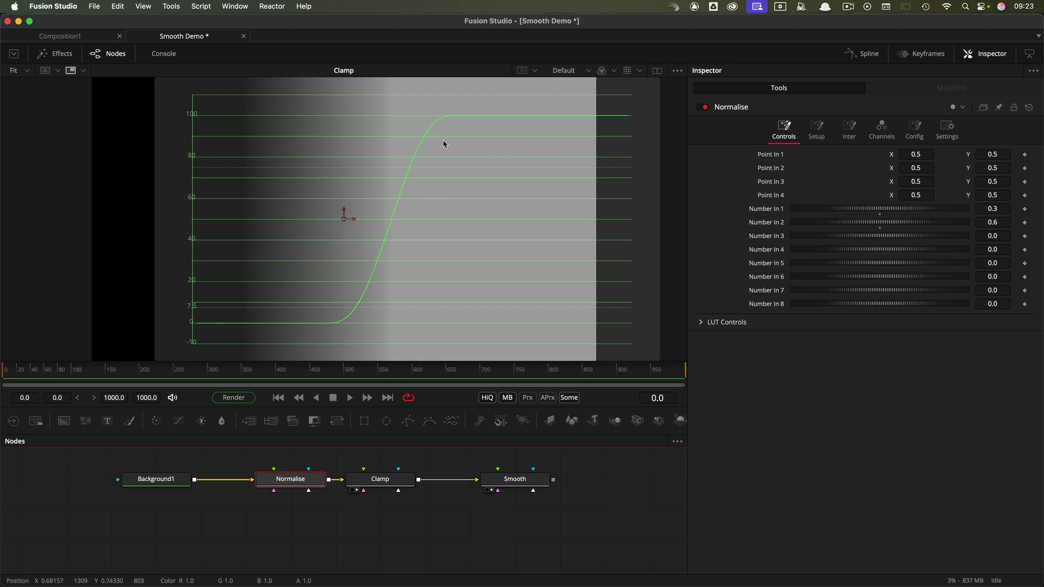
# Step: Reset Normalise's Number In 1 to 0.0 and raise Ctl's Fill amount again
pyautogui.click(1005, 209)
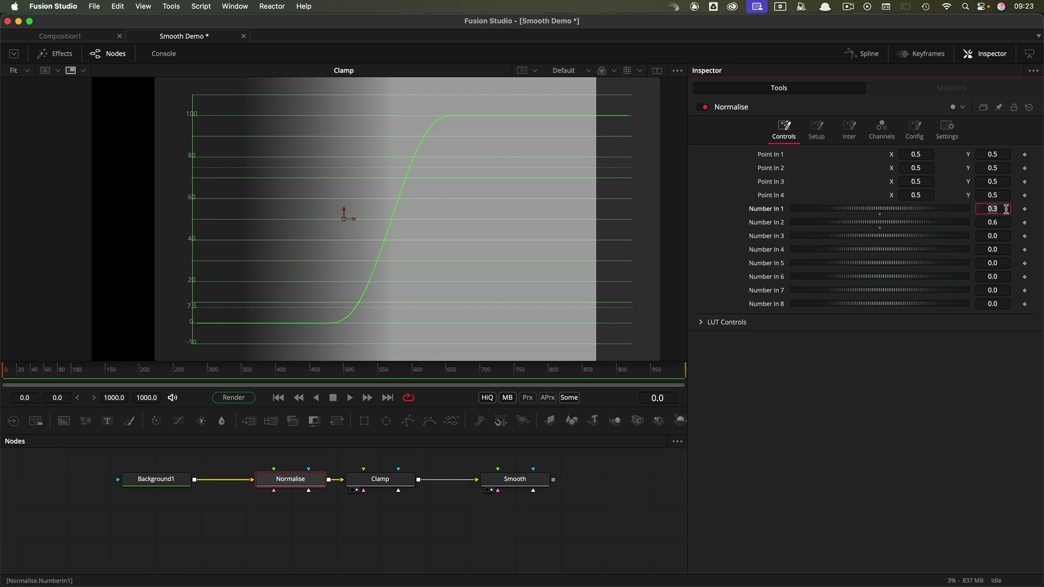
pyautogui.write('0')
pyautogui.press('Tab')
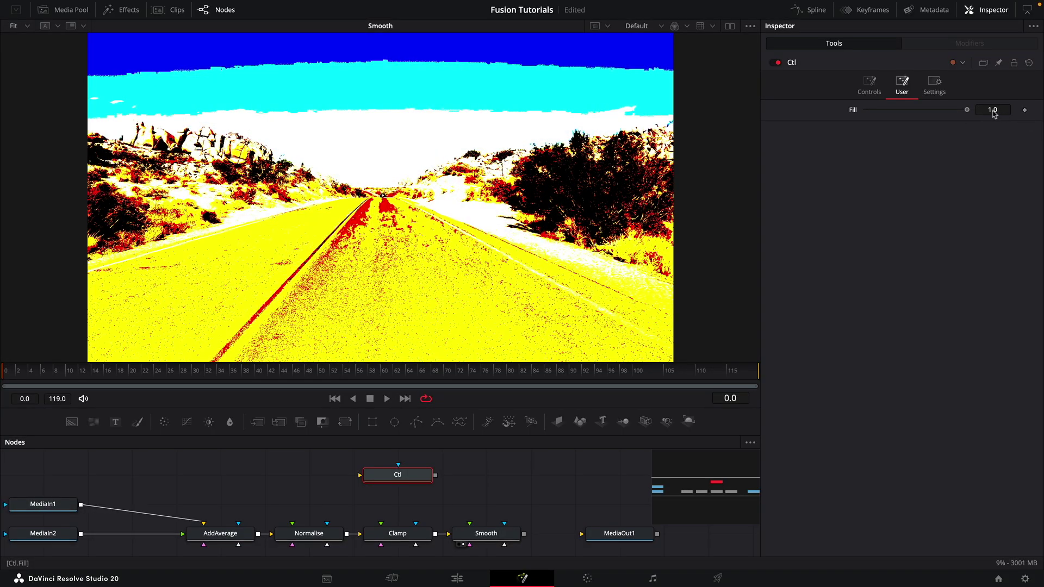
pyautogui.moveTo(969, 113); pyautogui.dragTo(908, 125)
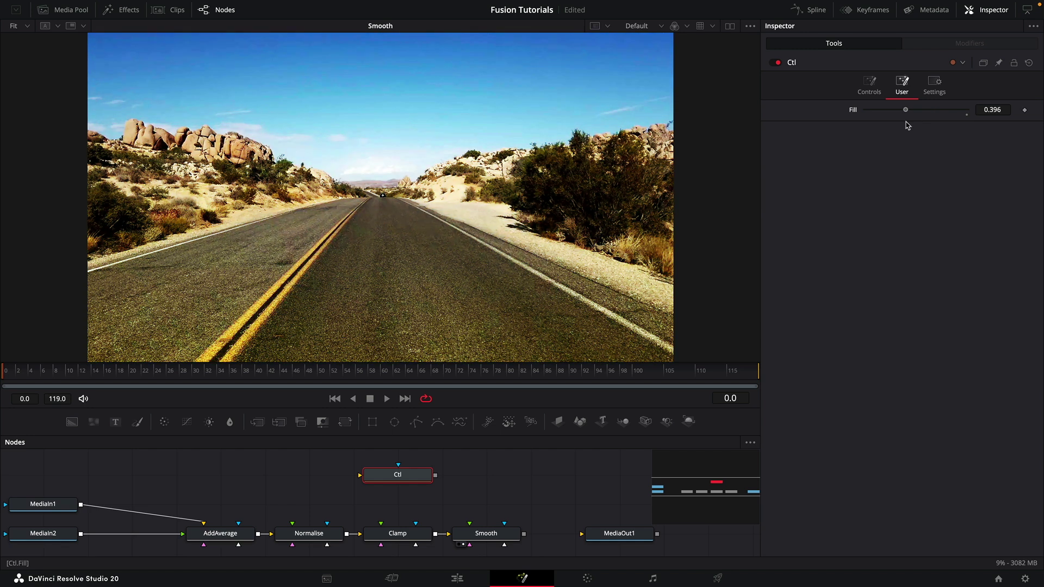